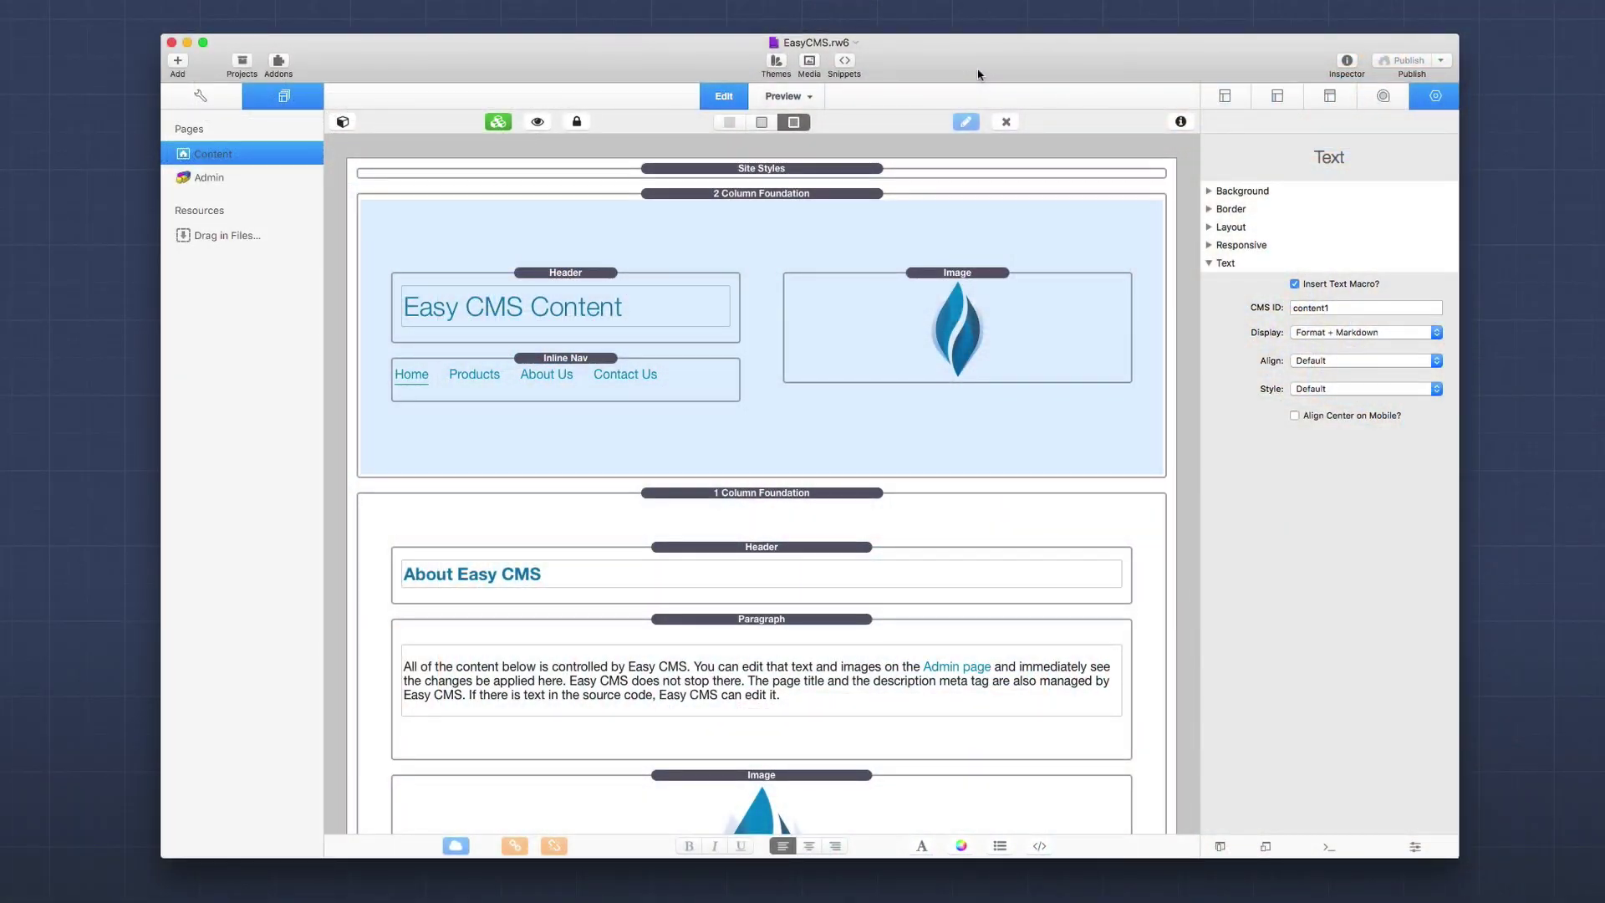
Scroll down to the Tabs stack with Tab 1 (%content1 -format%) and Tab 2 (%content2 -format%) text
{"action": "scroll", "coordinate": [883, 276], "scroll_direction": "down", "scroll_amount": 10}
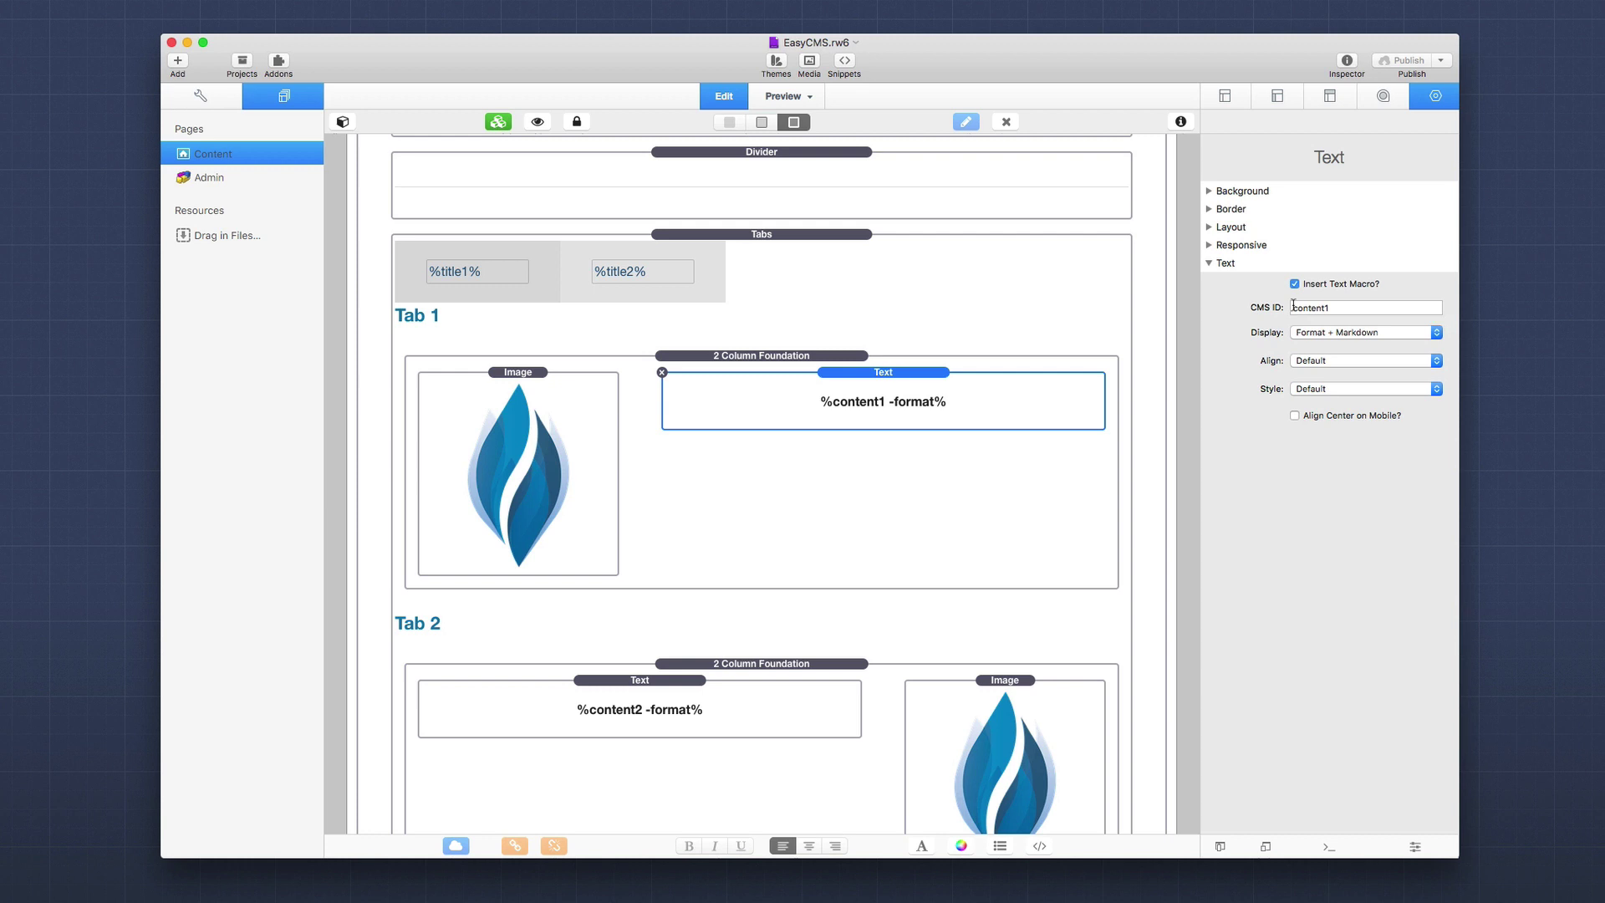
Keep Tab 1 text on Format + Markdown display and Default alignment, and change its style to Custom
{"action": "left_click", "coordinate": [1357, 333]}
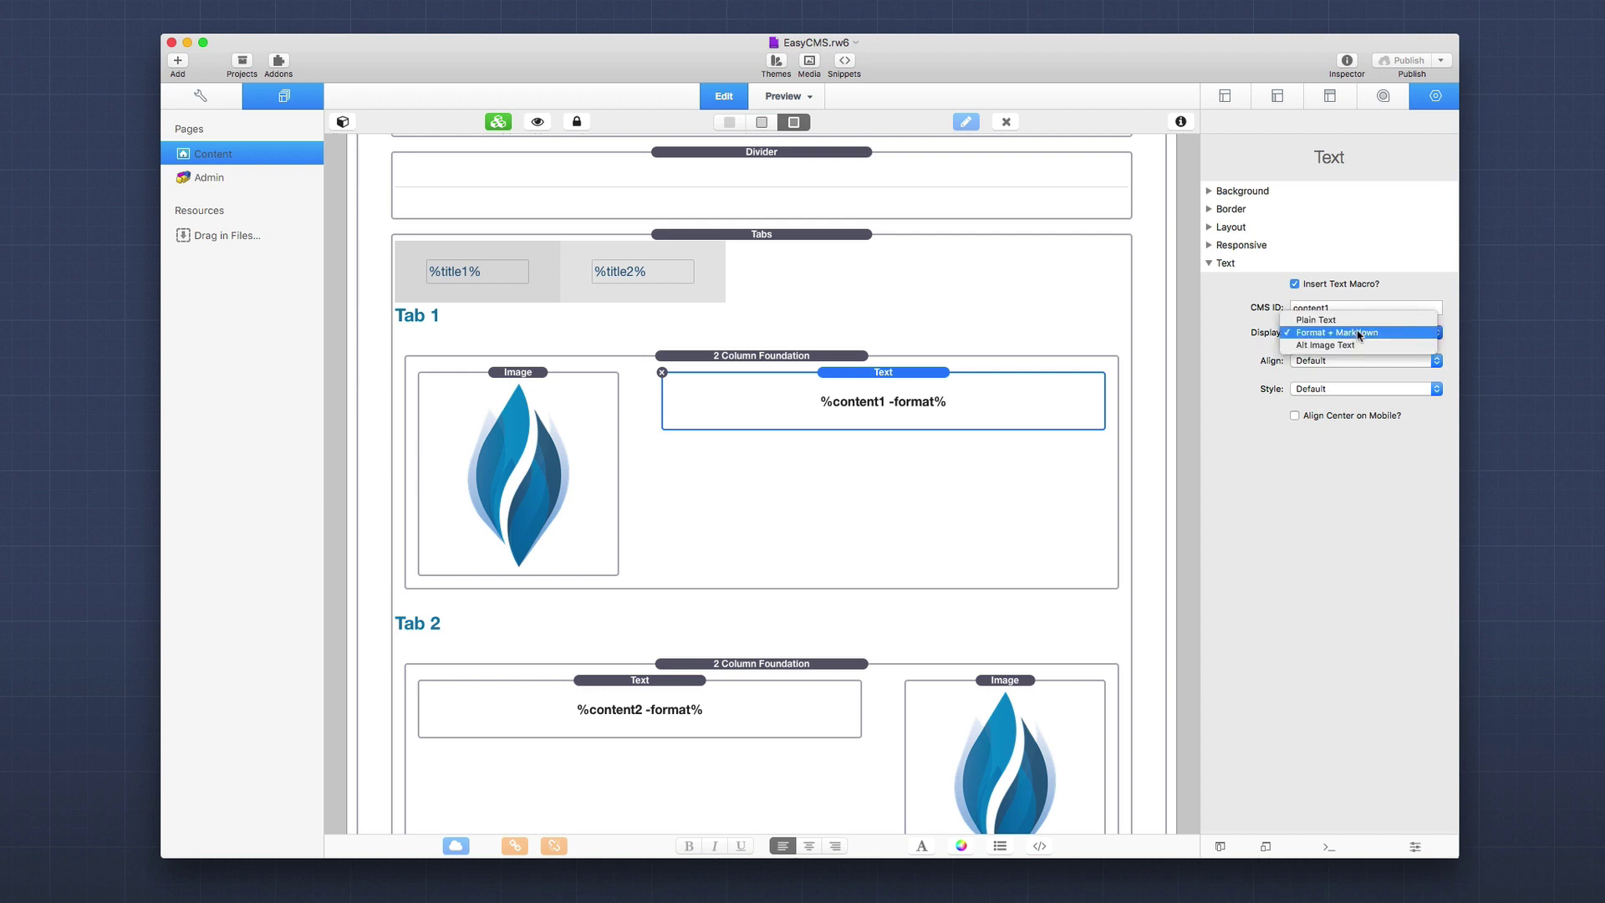
{"action": "left_click", "coordinate": [1358, 332]}
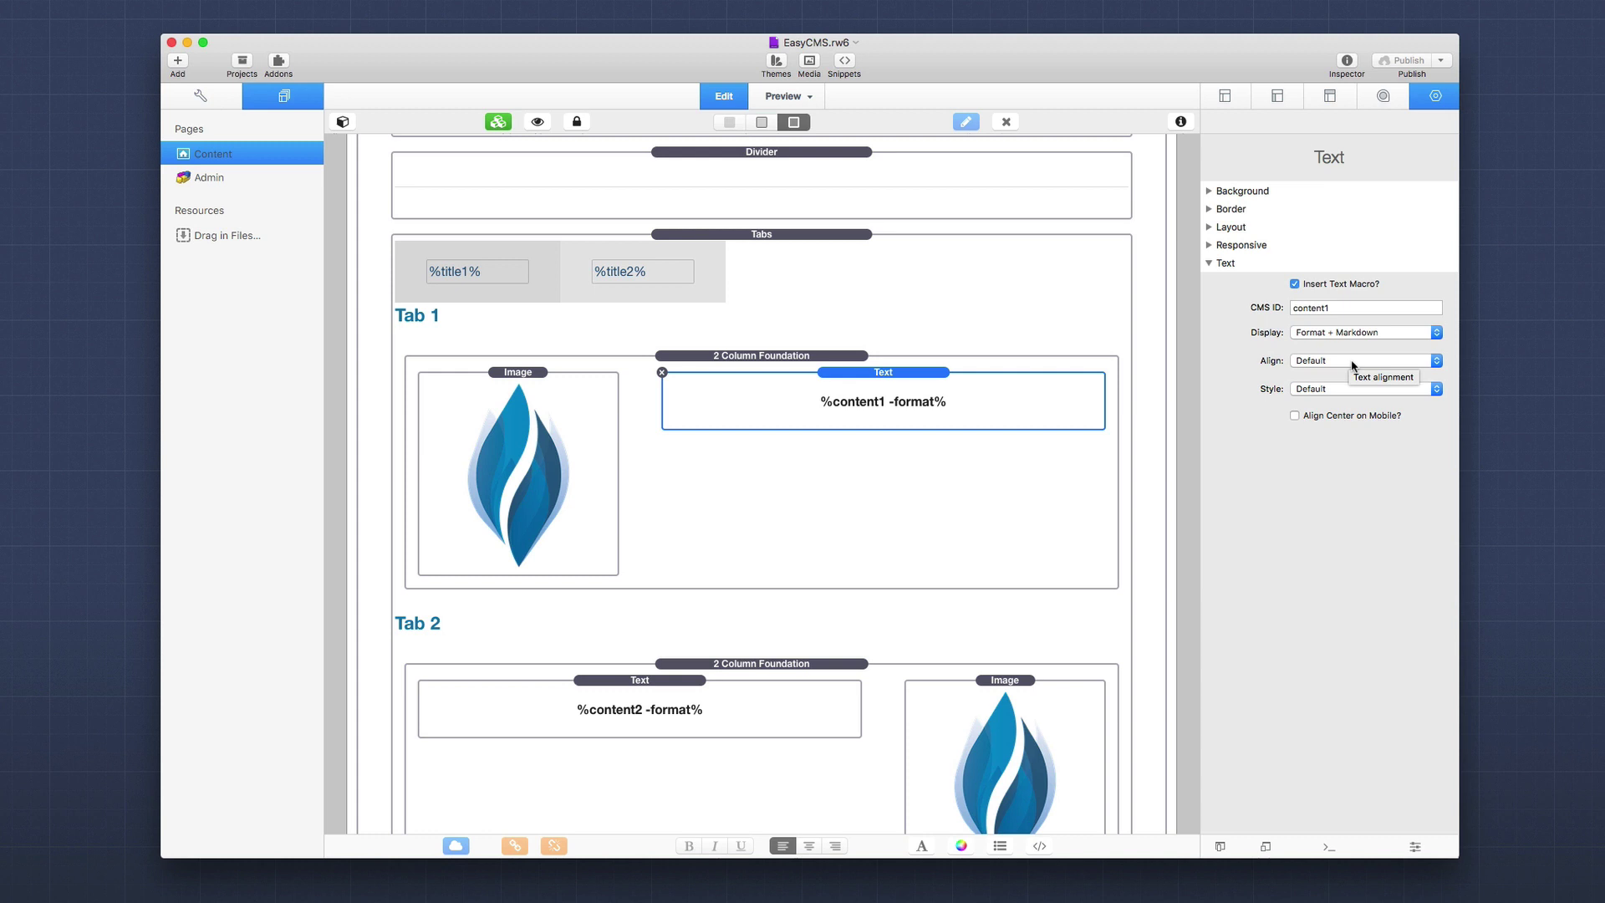
{"action": "left_click", "coordinate": [1350, 361]}
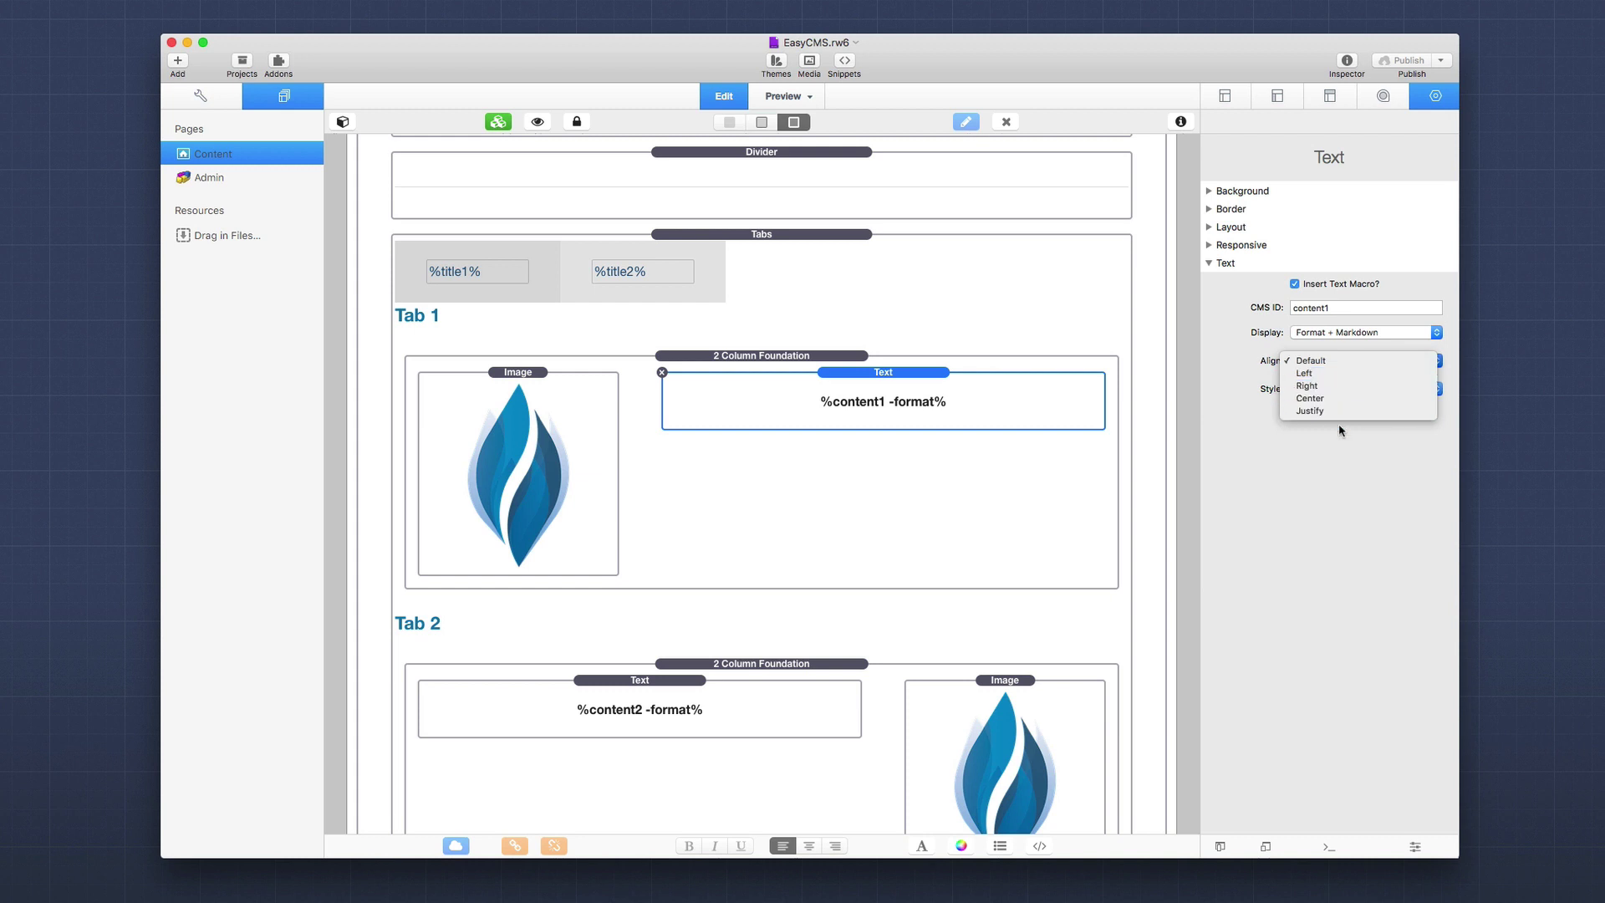
{"action": "left_click", "coordinate": [1340, 451]}
{"action": "left_click", "coordinate": [1333, 390]}
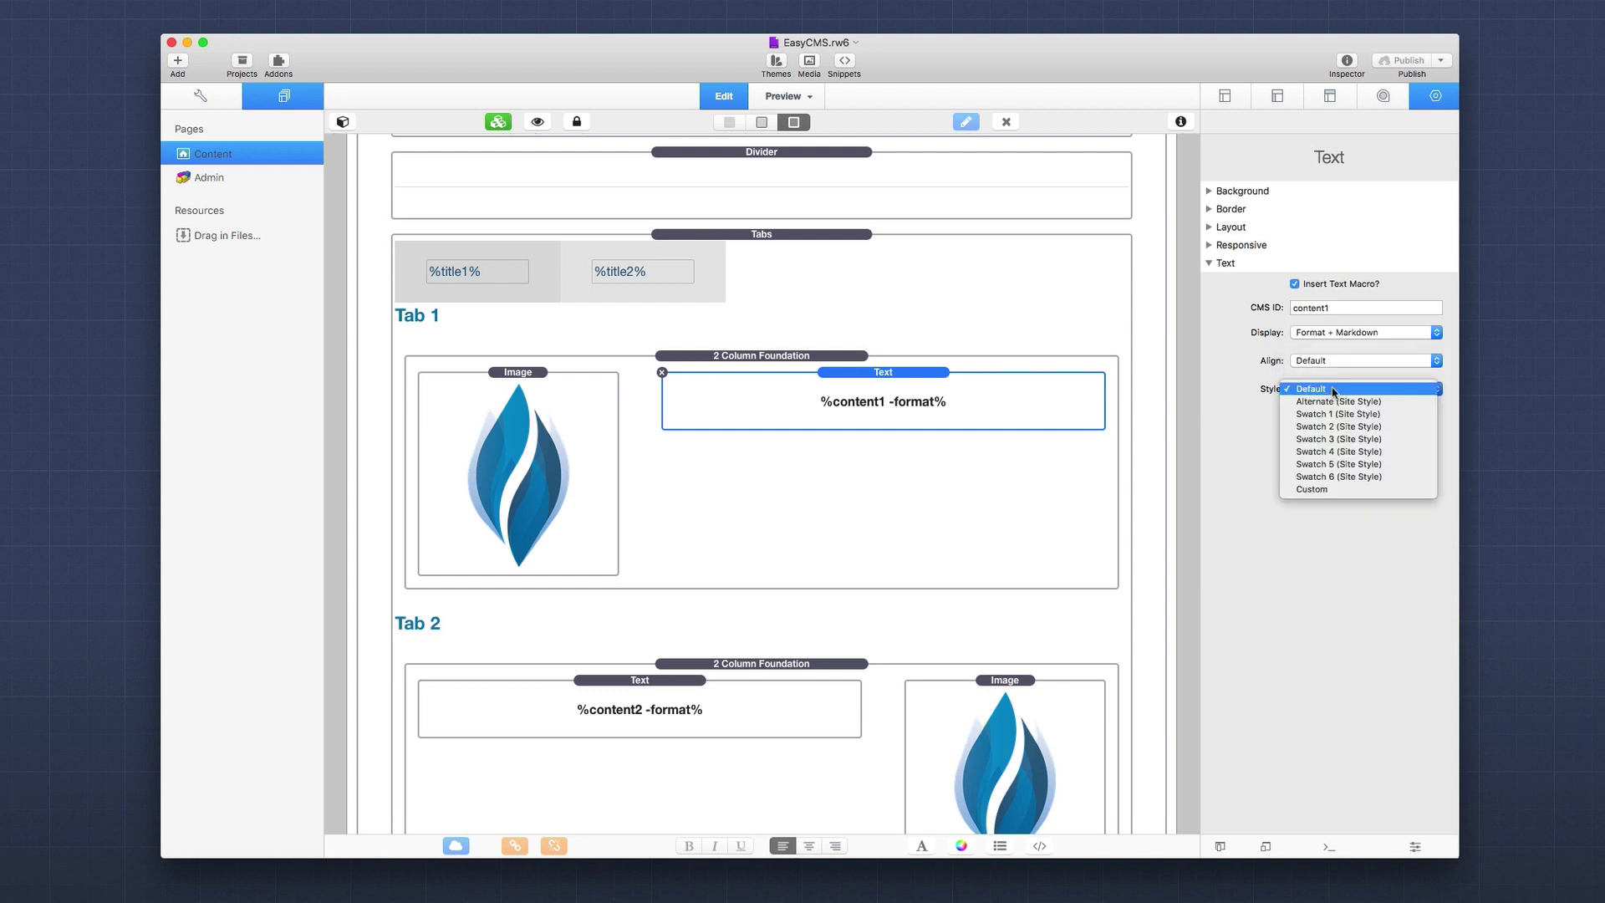
{"action": "left_click", "coordinate": [1370, 491]}
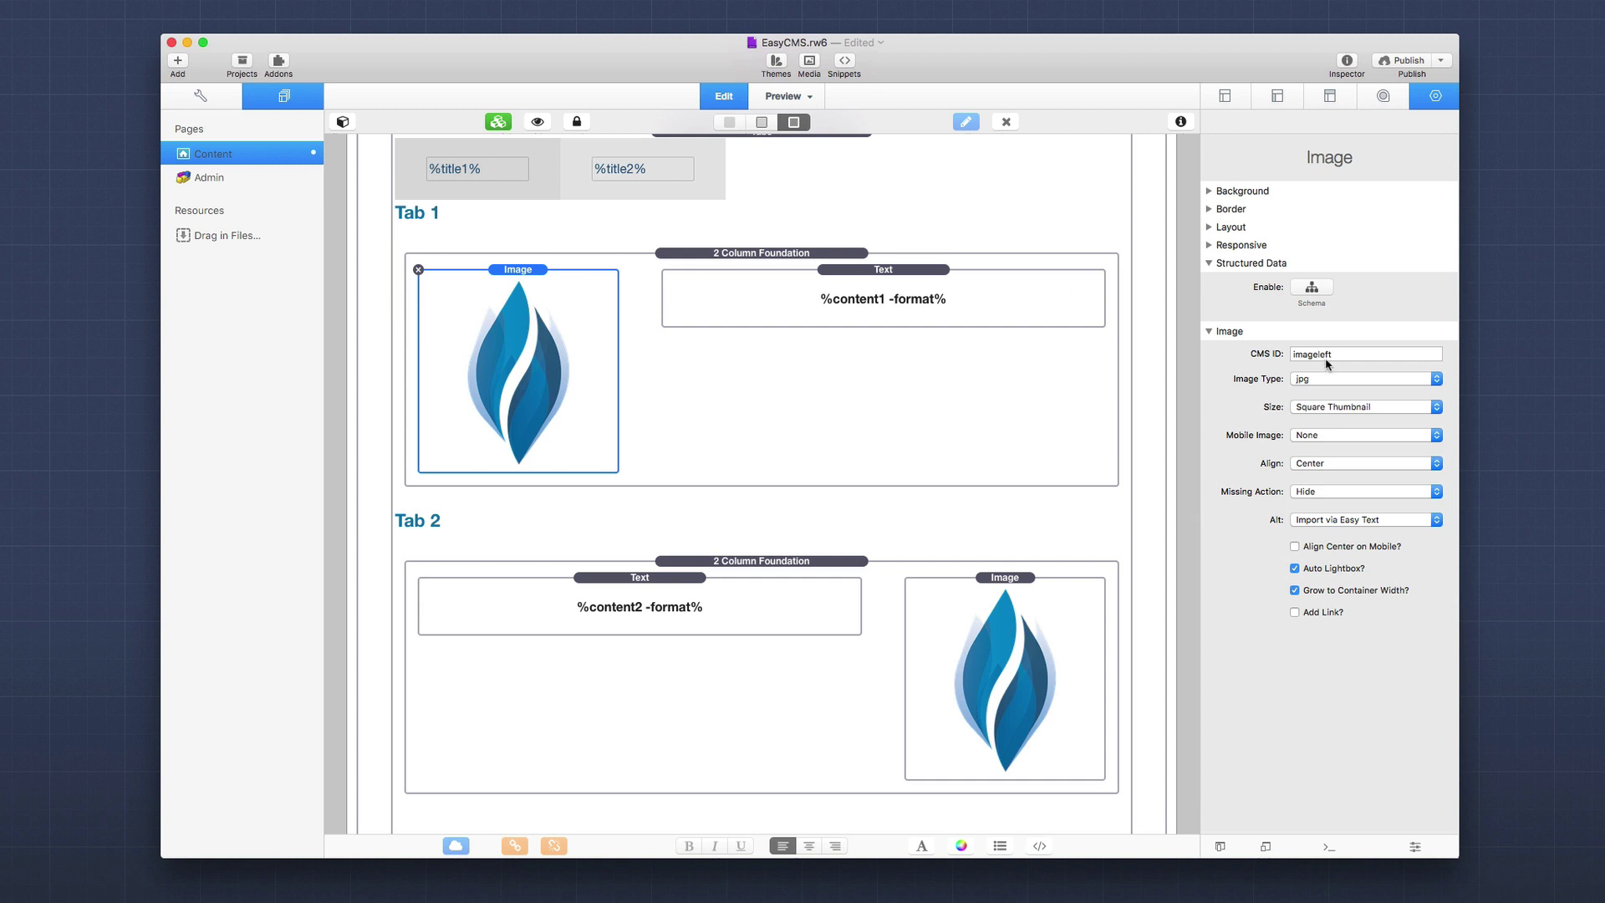
Keep the Tab 1 image aligned Center and review its Mobile Image setting
{"action": "left_click", "coordinate": [1334, 465]}
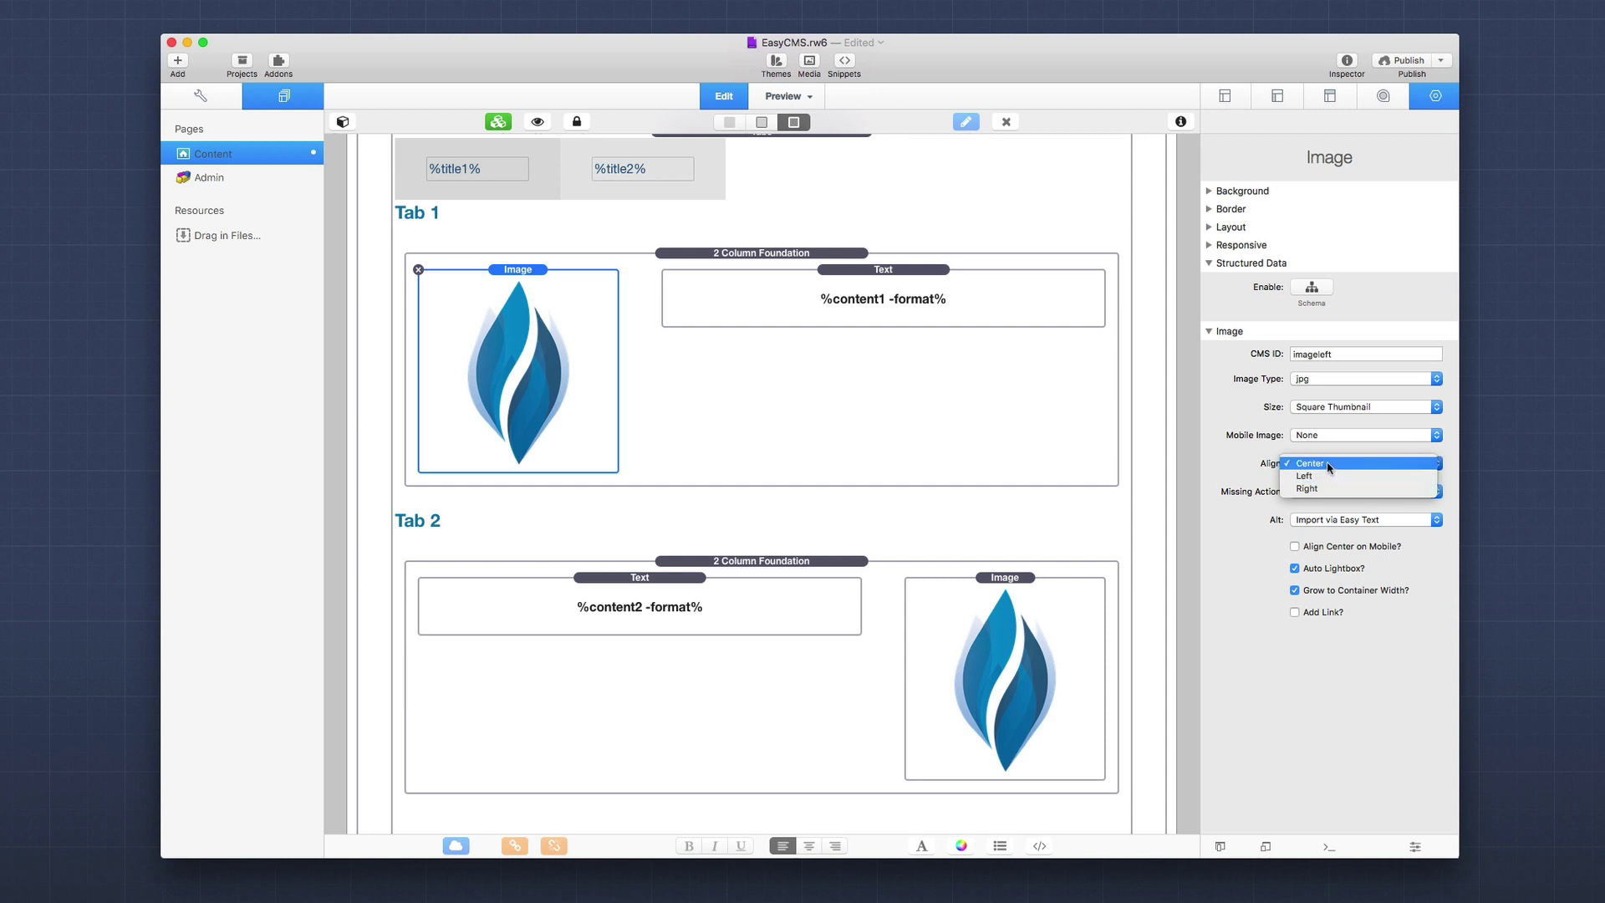
{"action": "left_click", "coordinate": [1327, 462]}
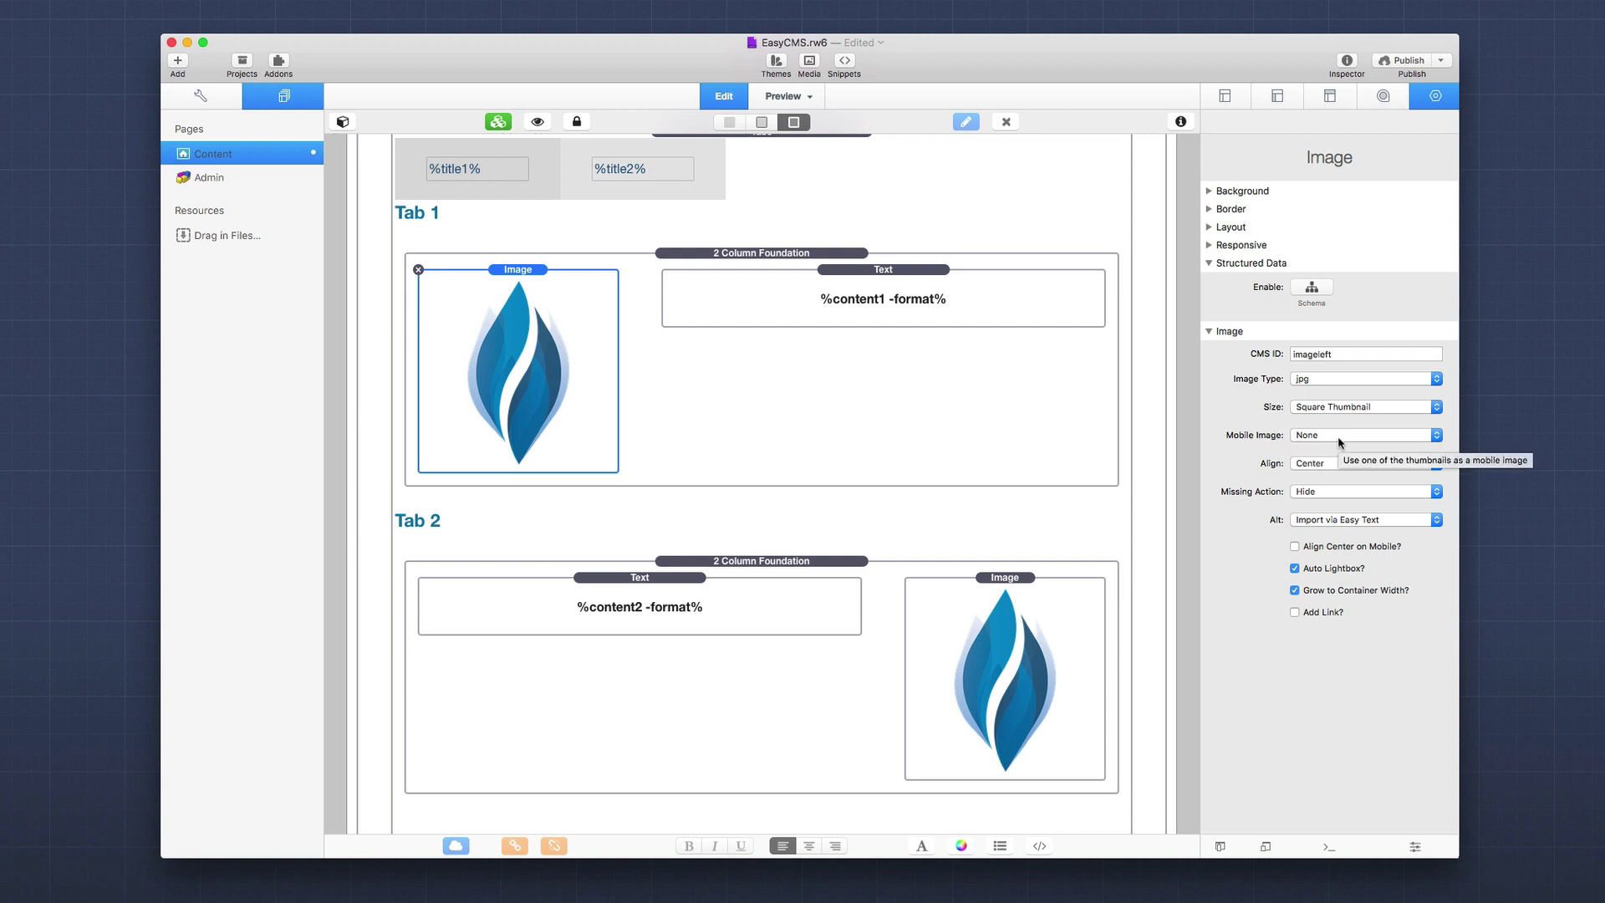
{"action": "left_click", "coordinate": [1344, 437]}
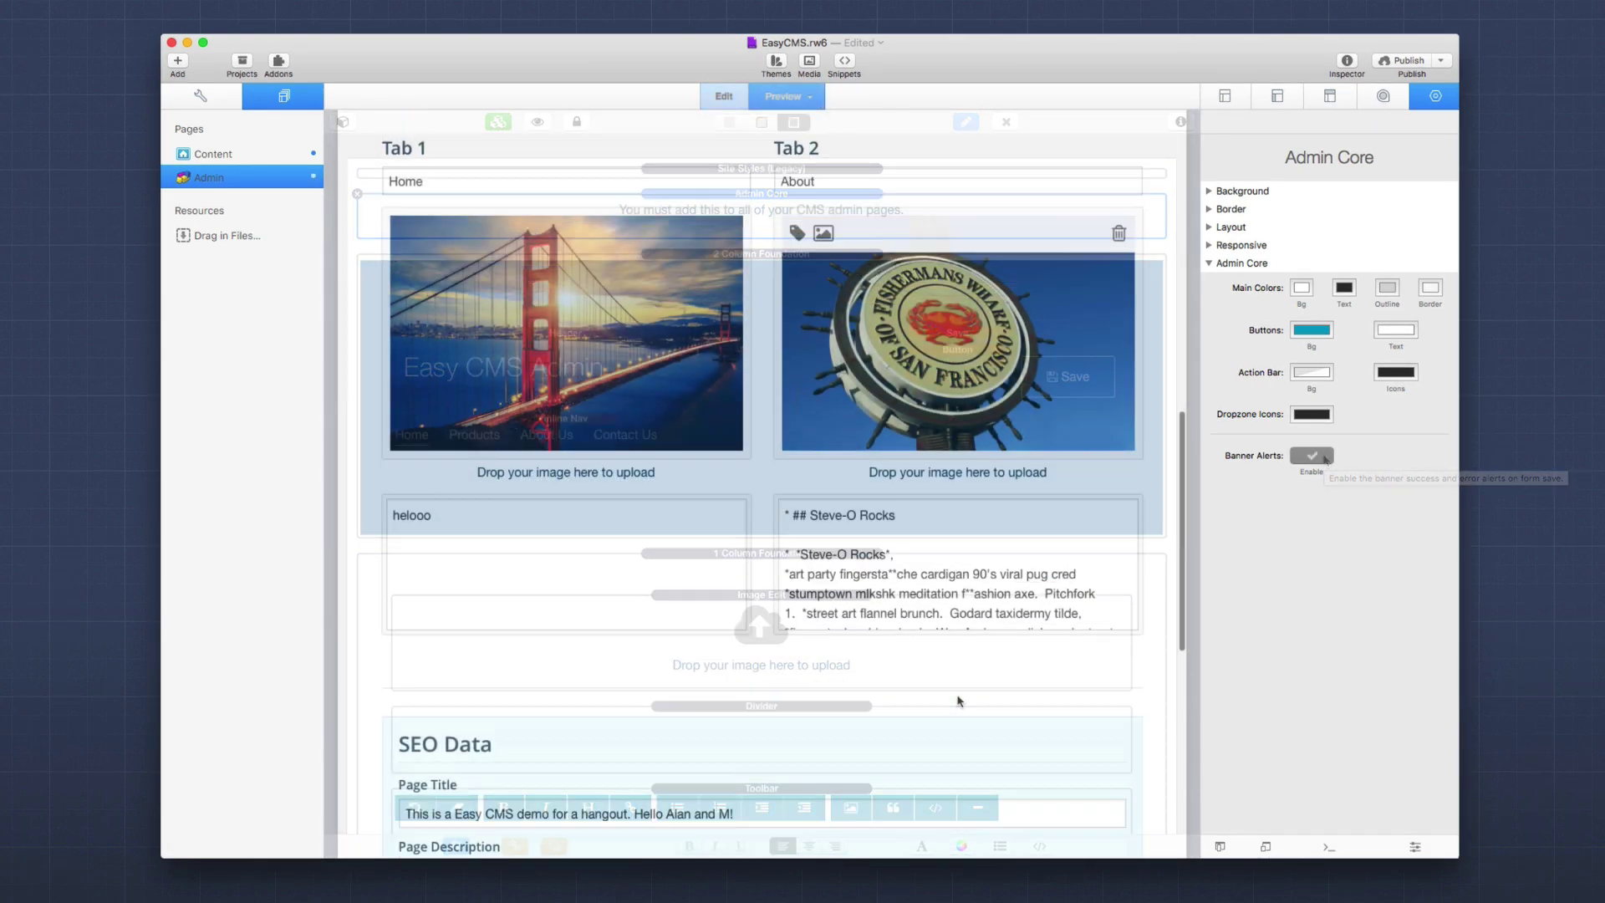
Place the cursor in the Tab 1 text box on the Admin preview to edit it
{"action": "left_click", "coordinate": [531, 644]}
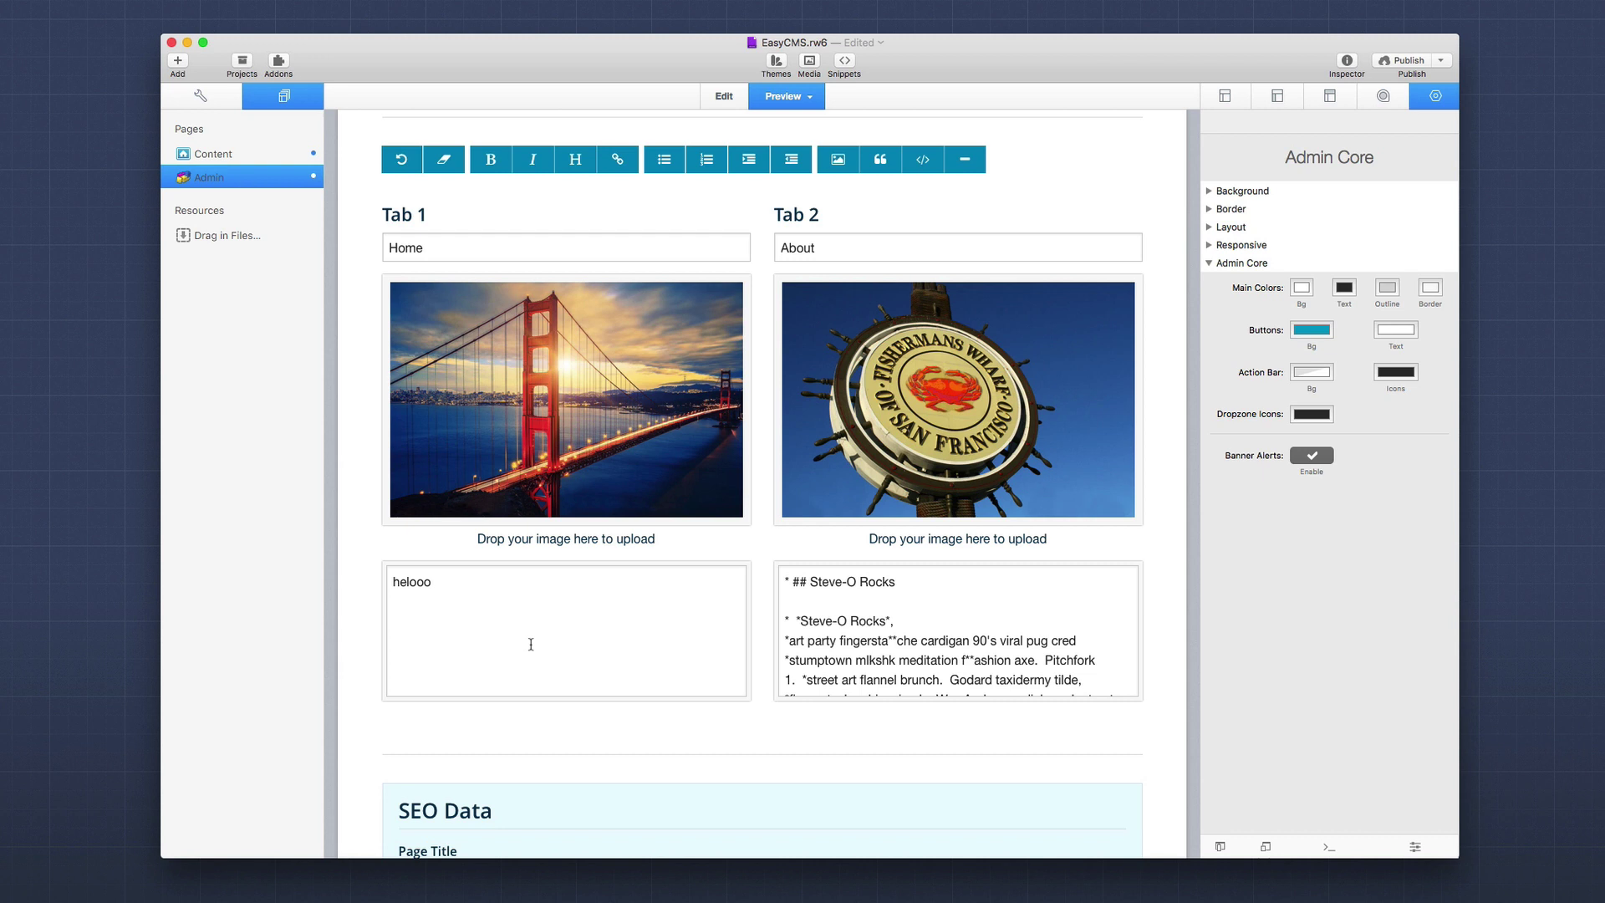
Replace the Tab 1 text 'helooo' with 'New'
{"action": "triple_click", "coordinate": [530, 644]}
{"action": "key", "text": "BackSpace"}
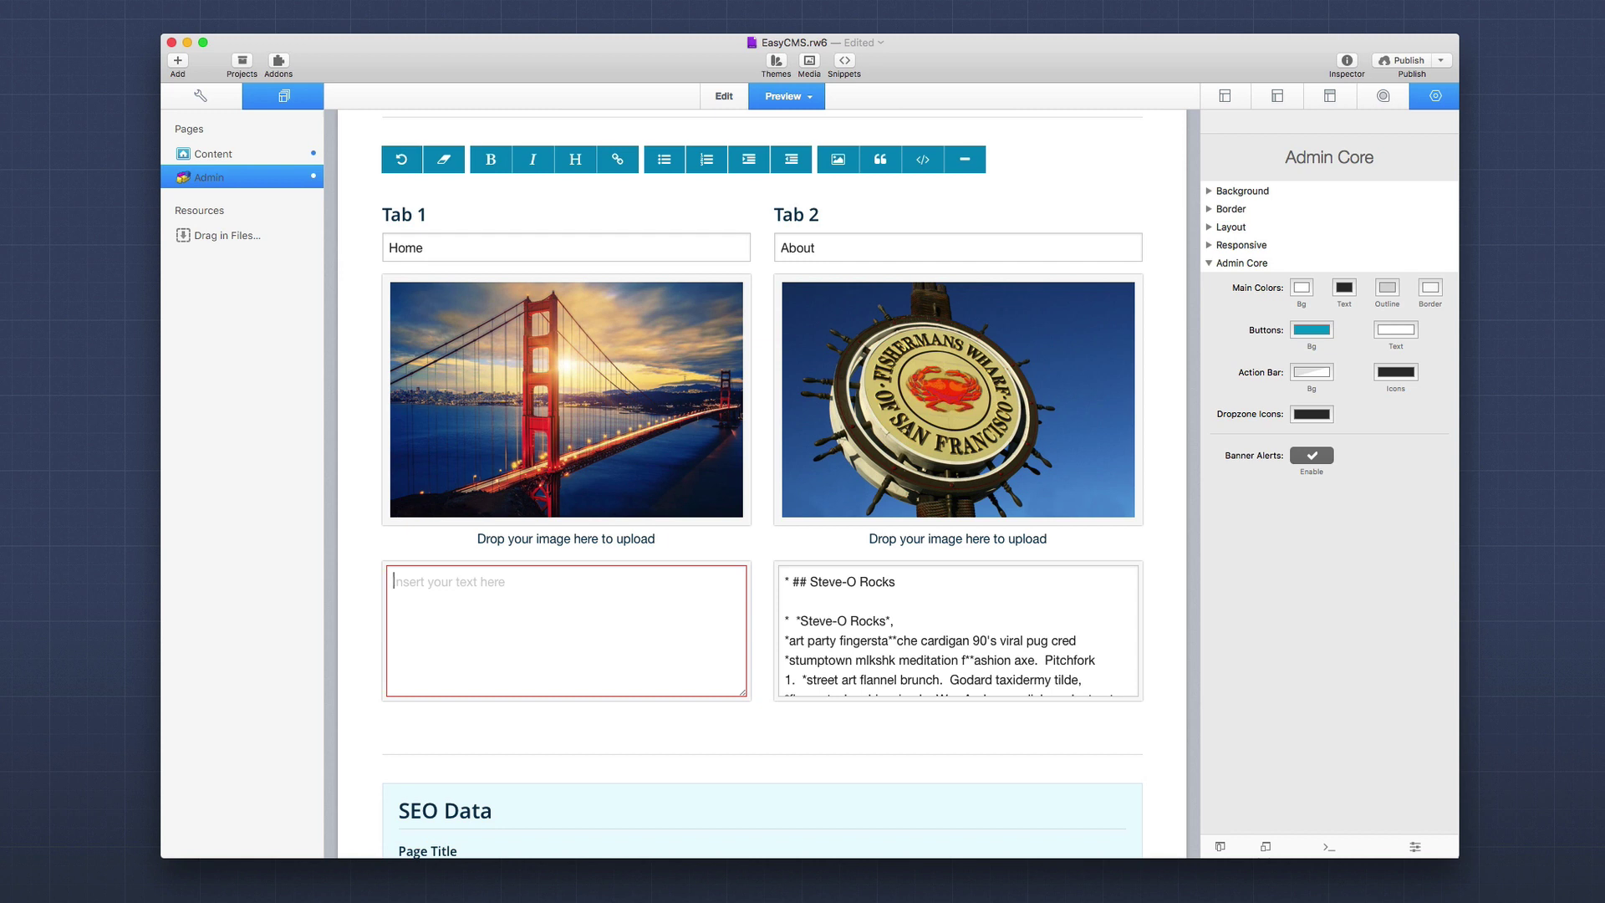
{"action": "type", "text": "New"}
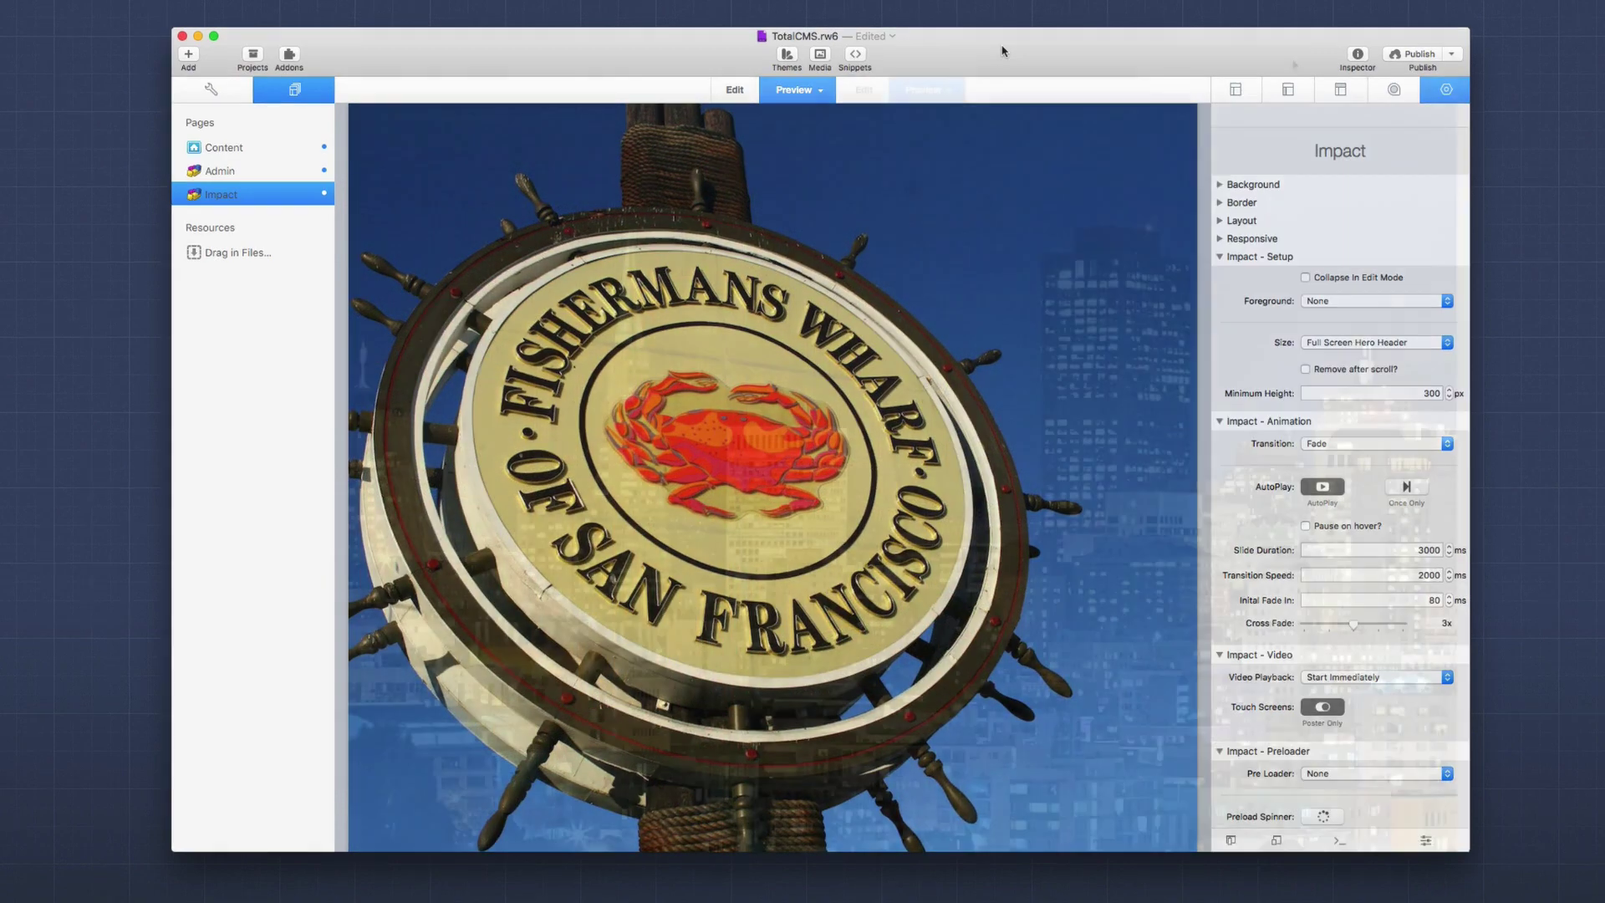
Widen the preview to fill the window with the Cmd+Alt+I shortcut
{"action": "key", "text": "super+alt+i"}
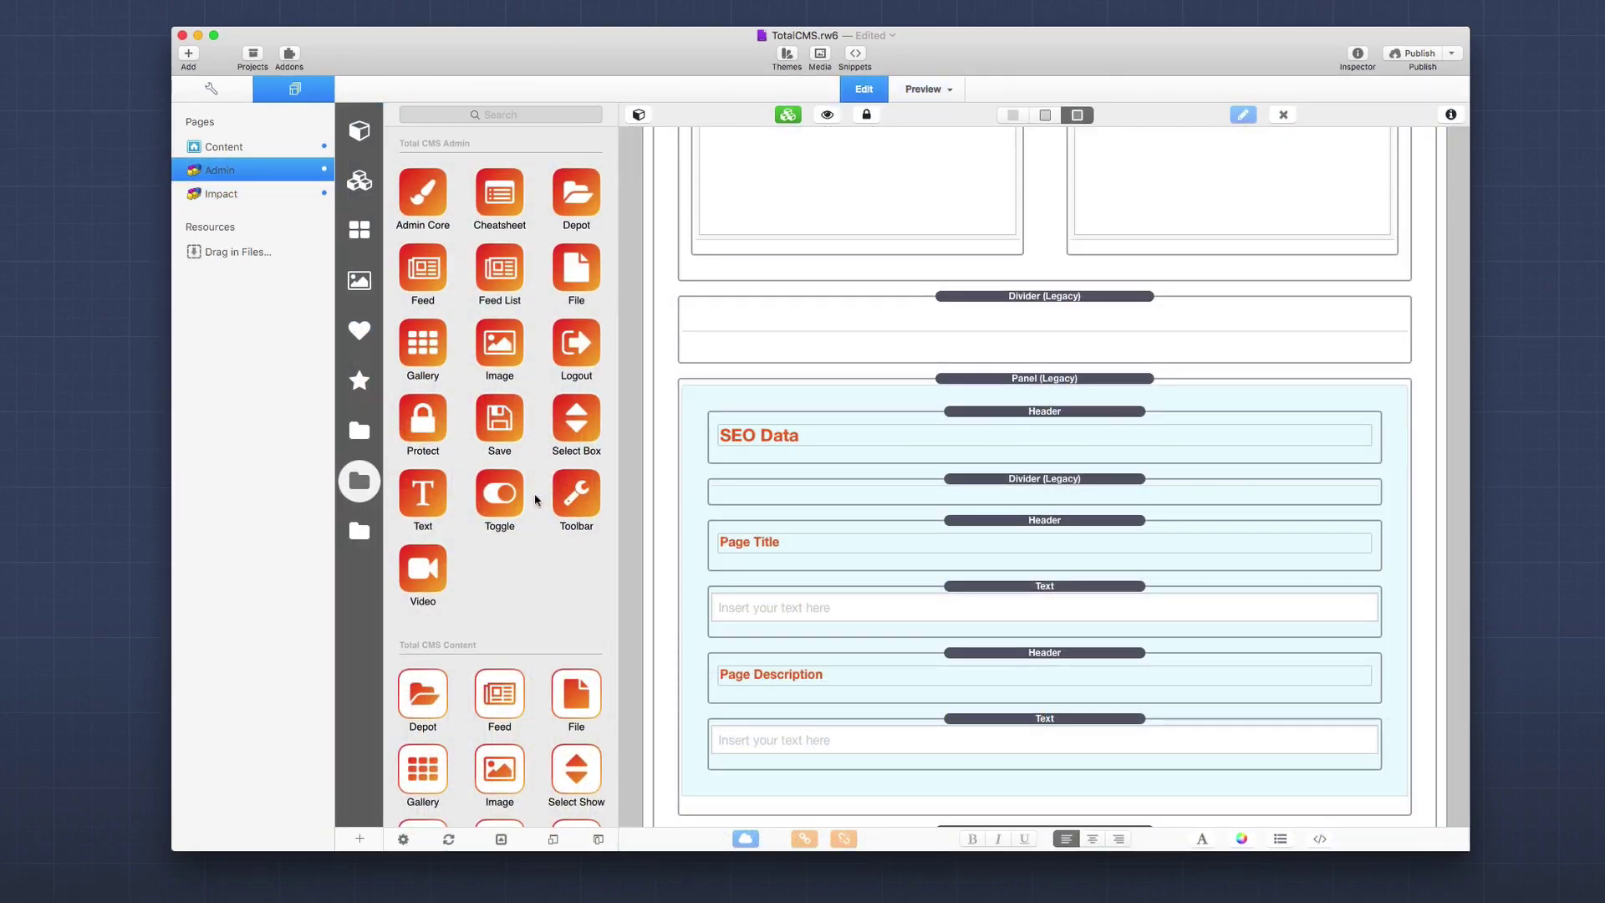
{"action": "left_click", "coordinate": [506, 497]}
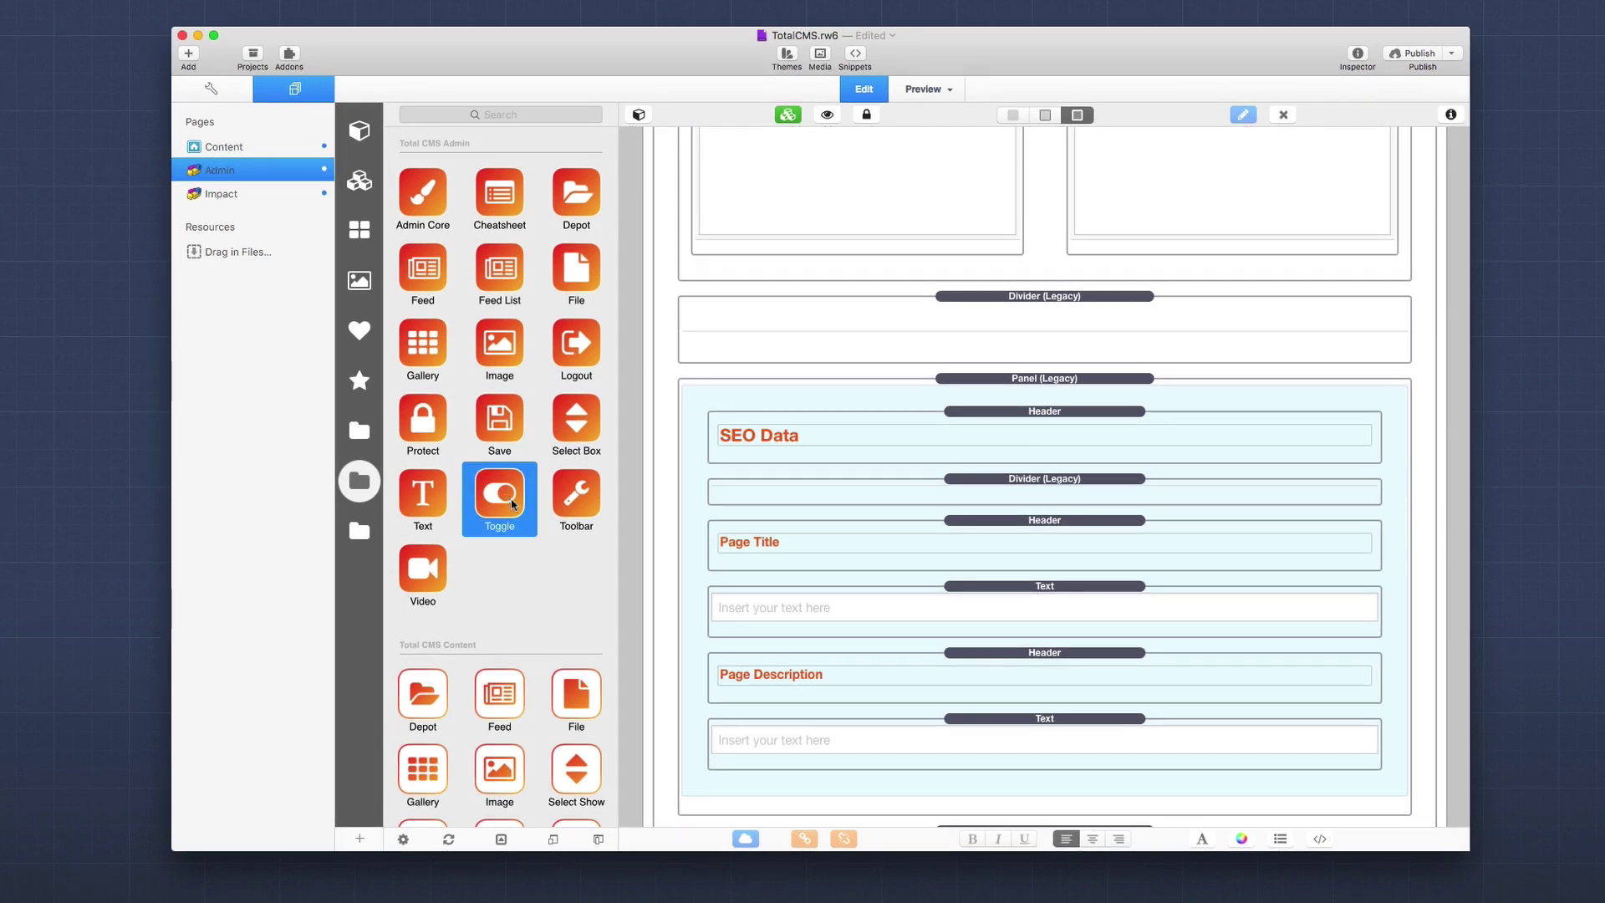
{"action": "scroll", "coordinate": [514, 518], "scroll_direction": "down", "scroll_amount": 5}
{"action": "left_click", "coordinate": [566, 654]}
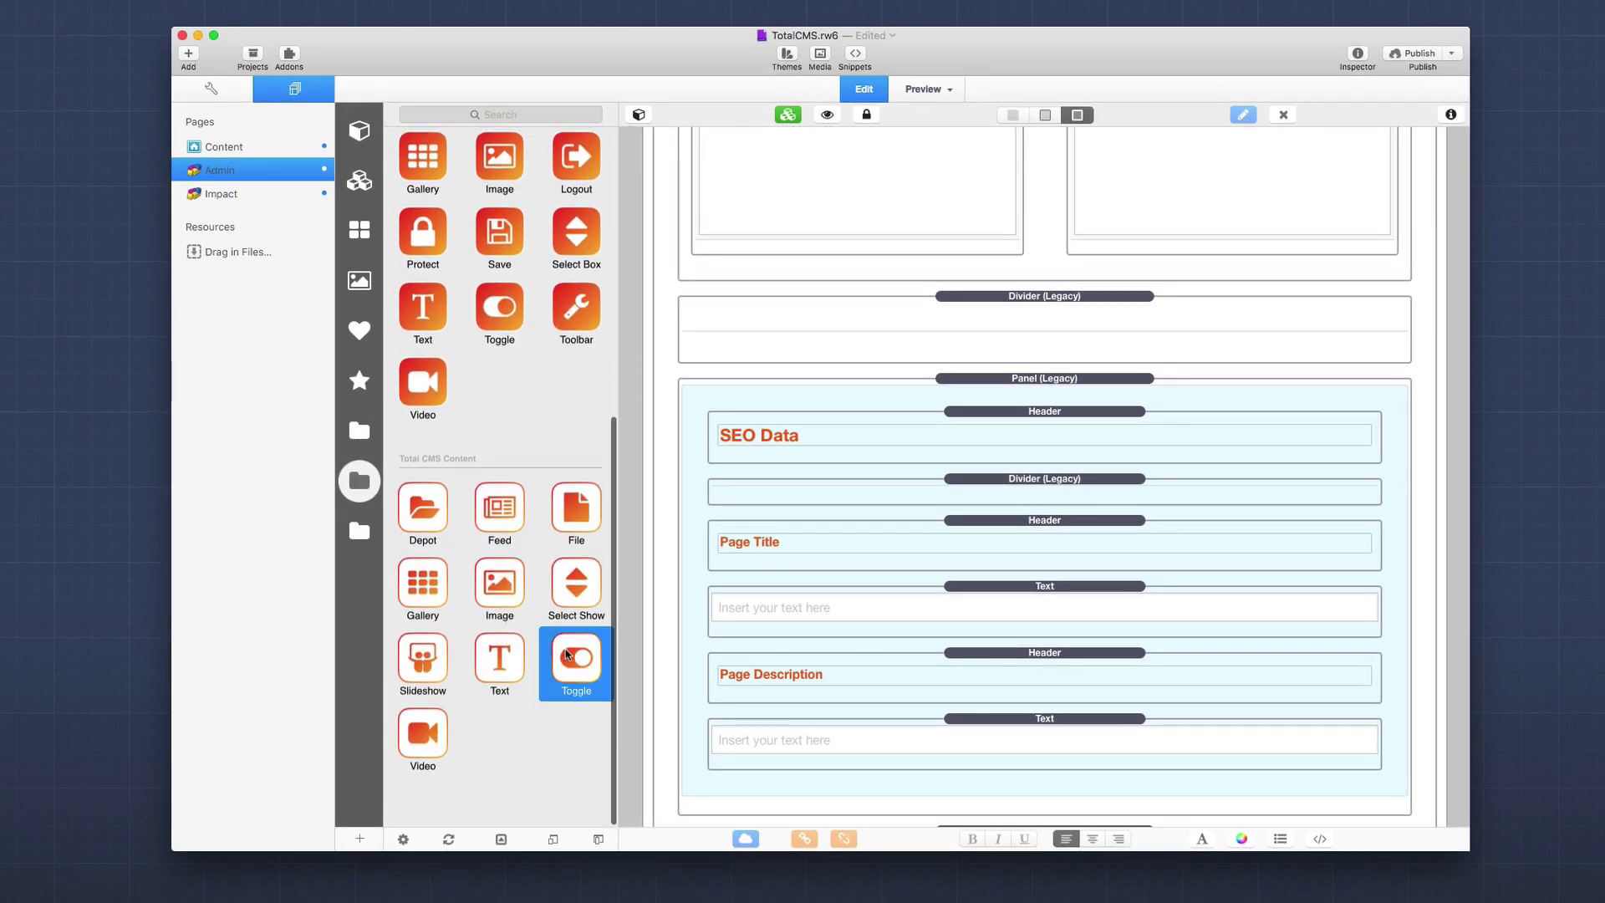
{"action": "left_click", "coordinate": [585, 591]}
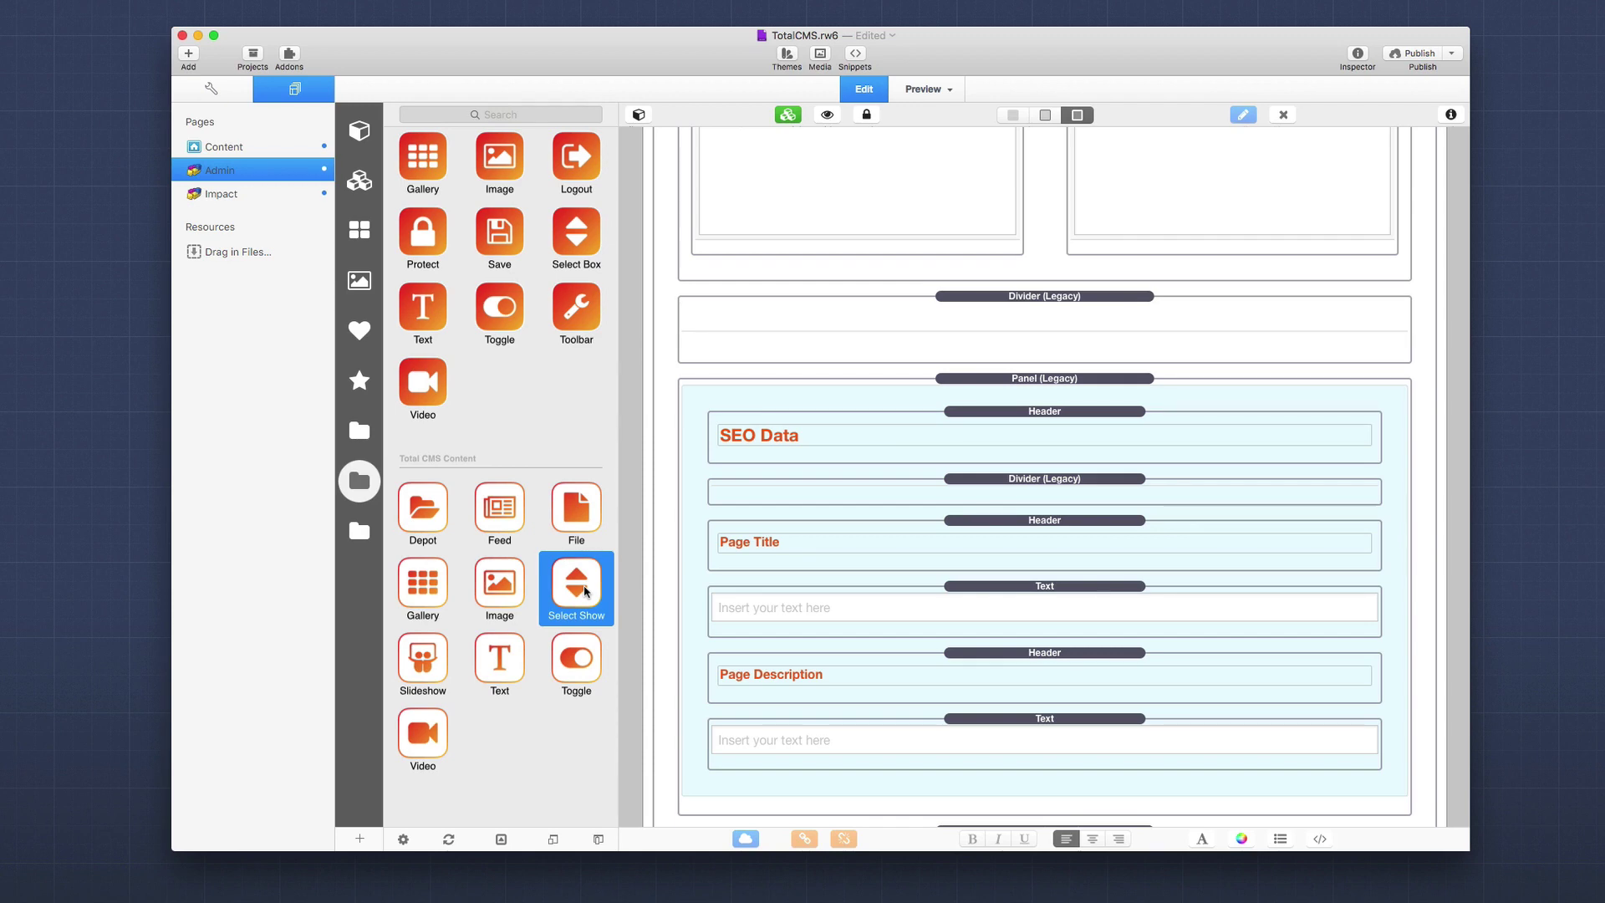
Preview the Admin page with Cmd+R and switch the Total Toggle on
{"action": "key", "text": "super+r"}
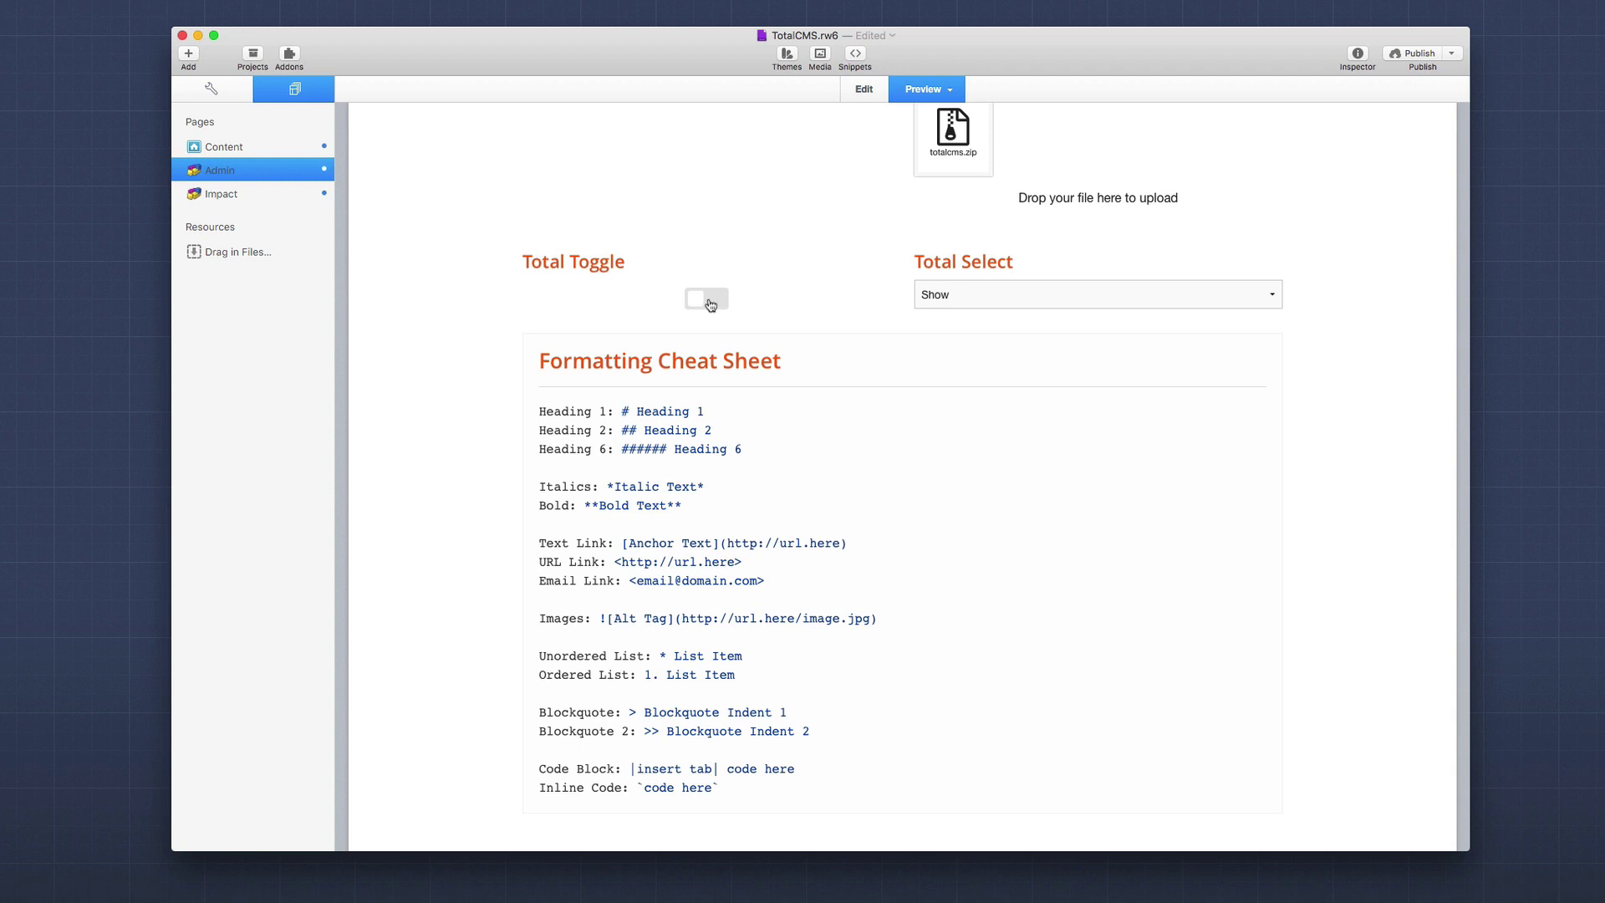
{"action": "left_click", "coordinate": [709, 304]}
{"action": "left_click", "coordinate": [703, 303]}
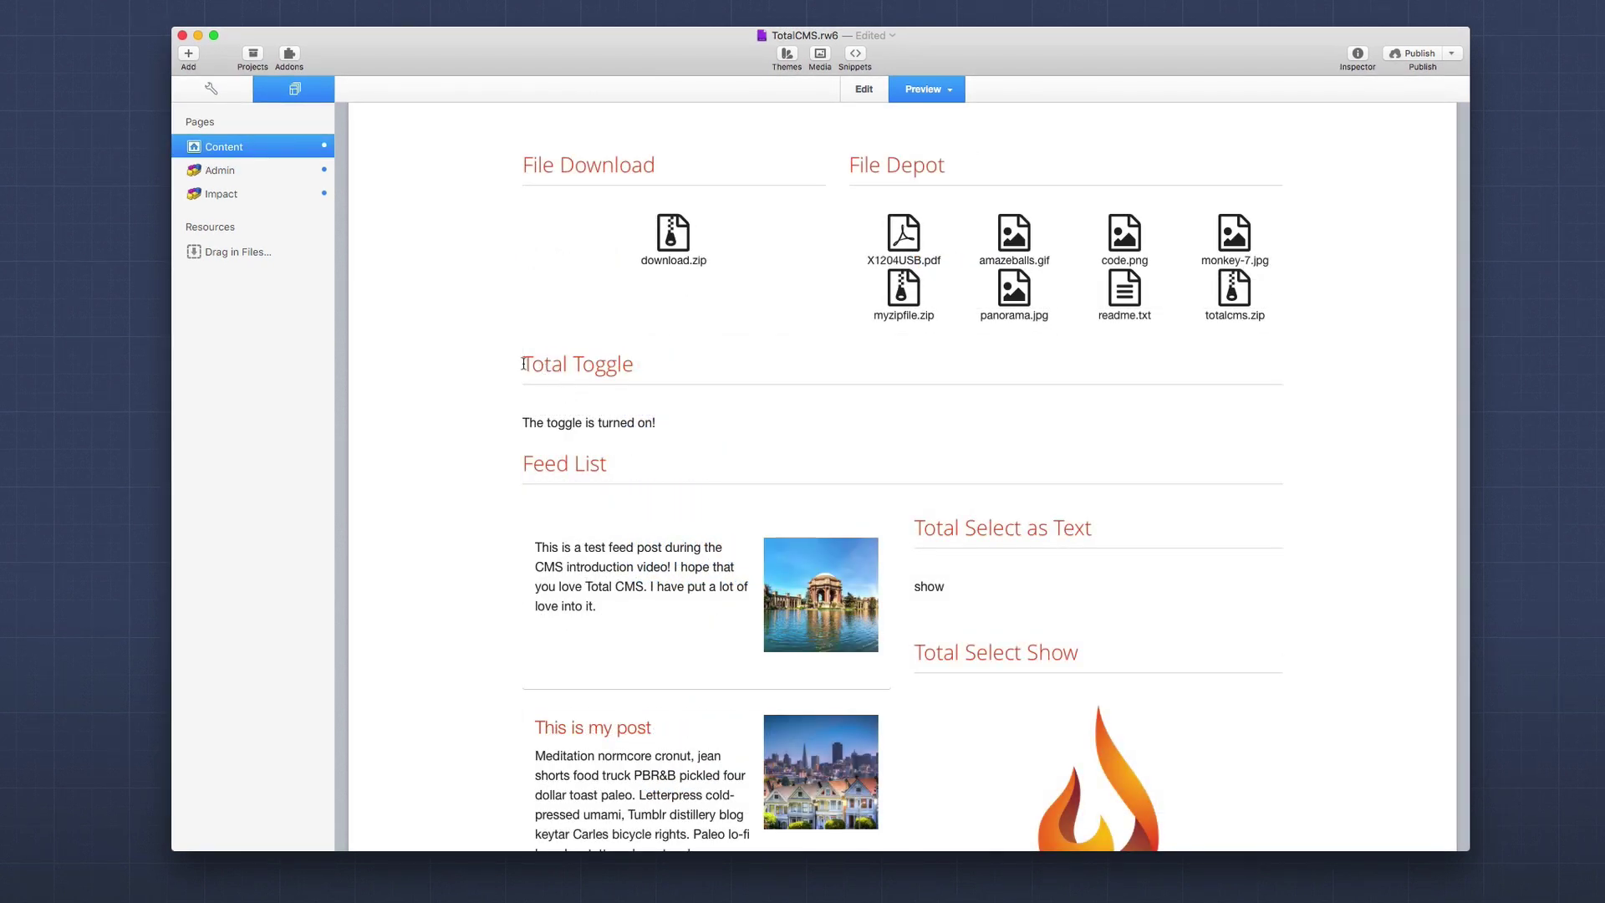
{"action": "left_click_drag", "start_coordinate": [522, 363], "coordinate": [723, 447]}
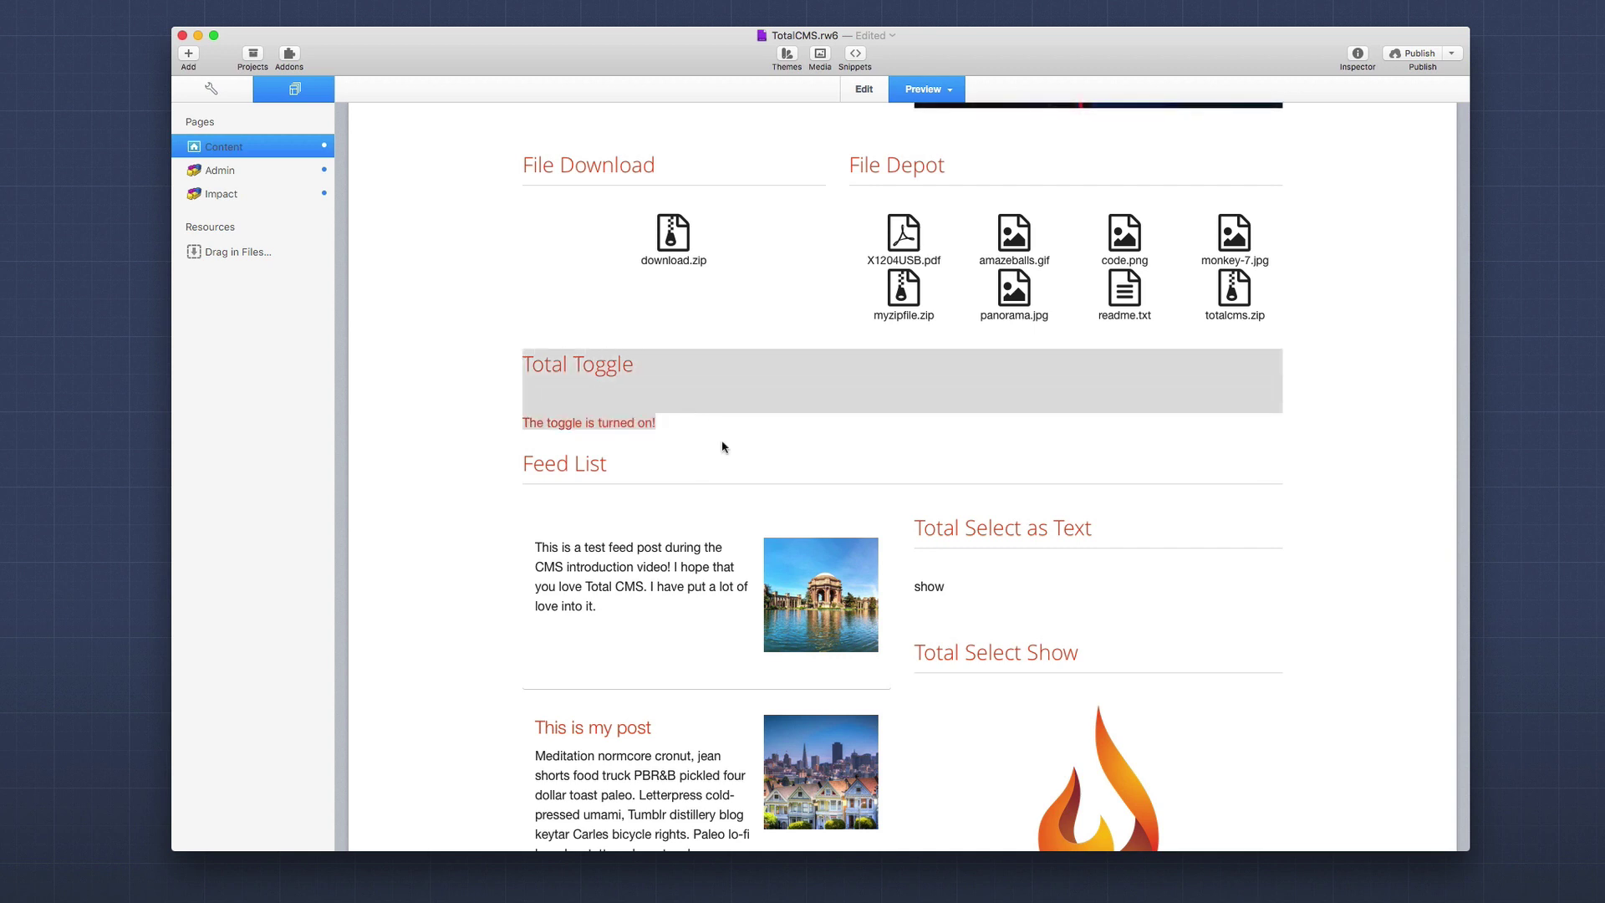
{"action": "left_click", "coordinate": [723, 447]}
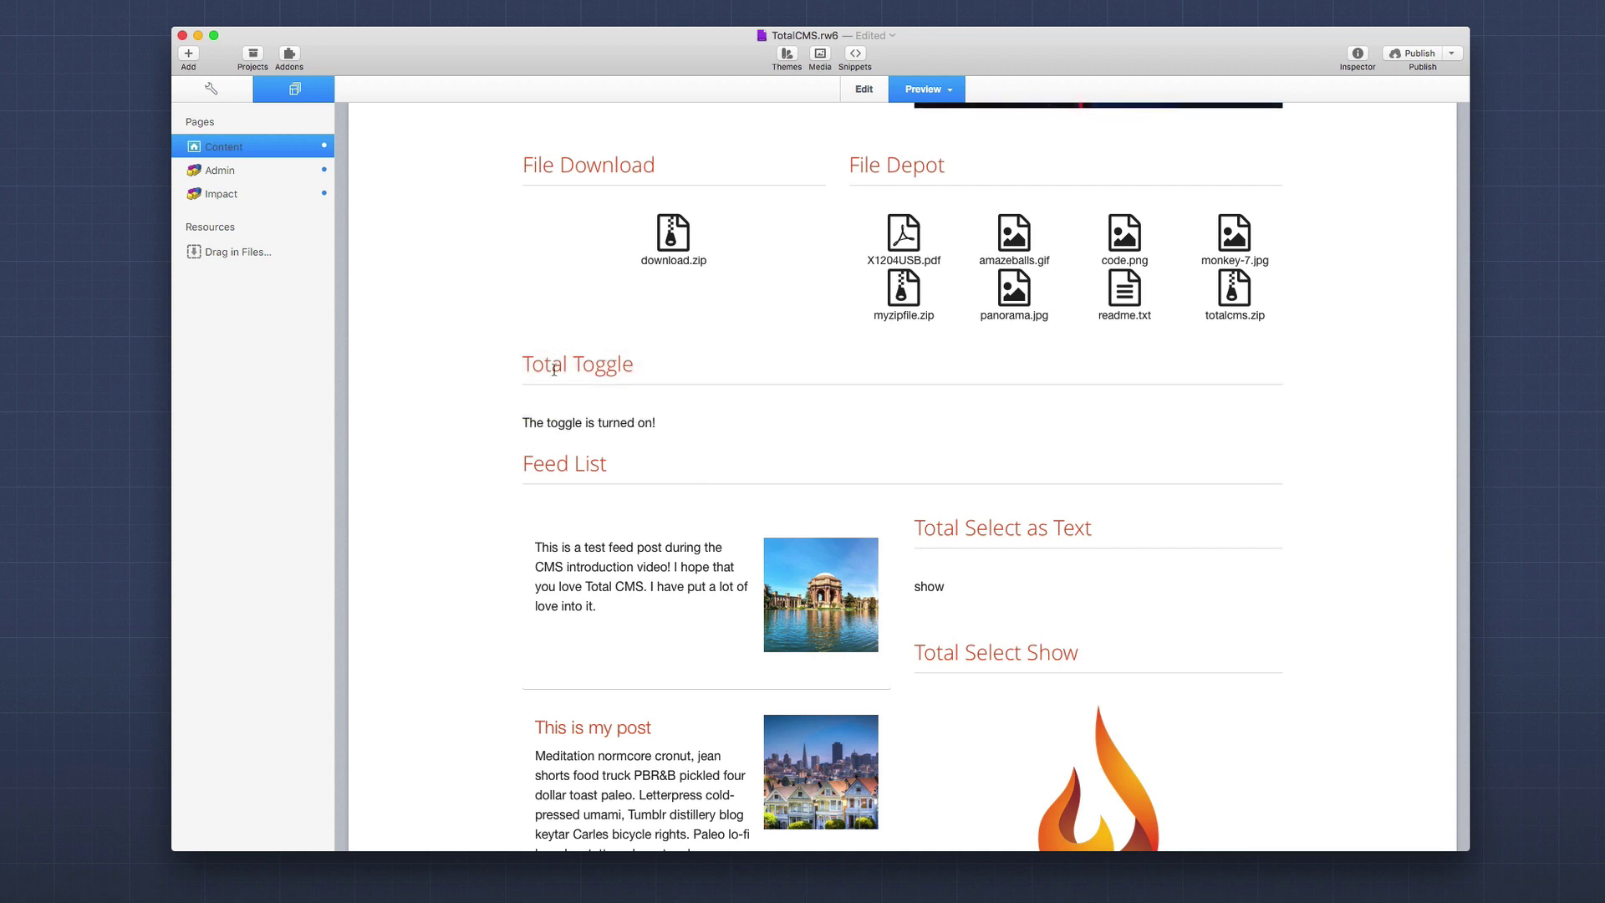
{"action": "left_click_drag", "start_coordinate": [522, 363], "coordinate": [765, 422]}
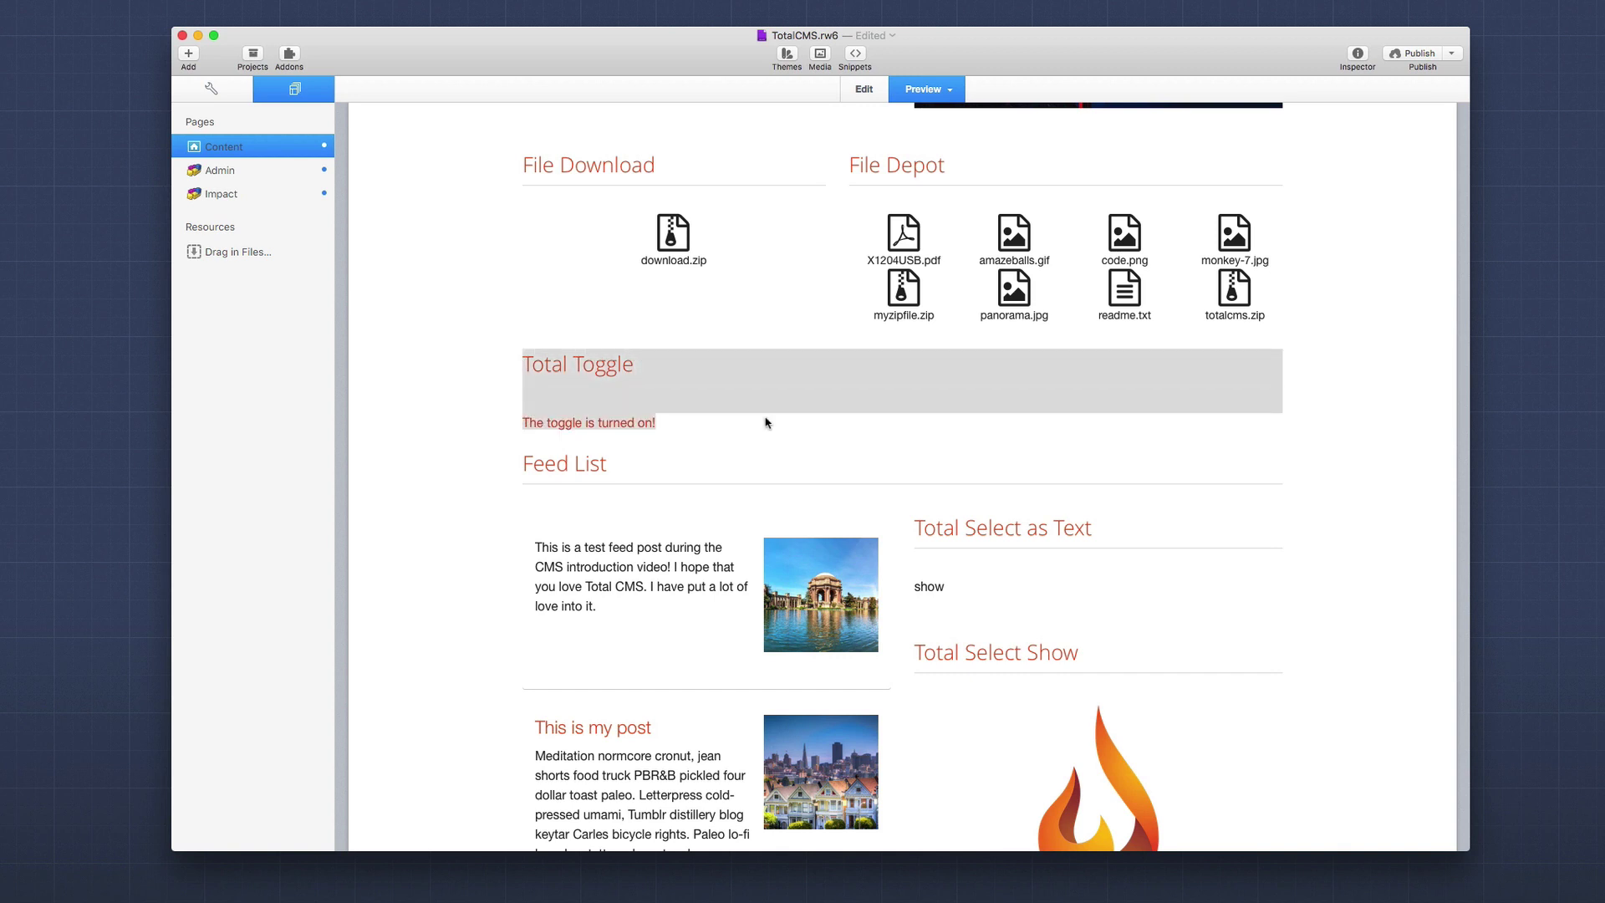
{"action": "left_click", "coordinate": [749, 441]}
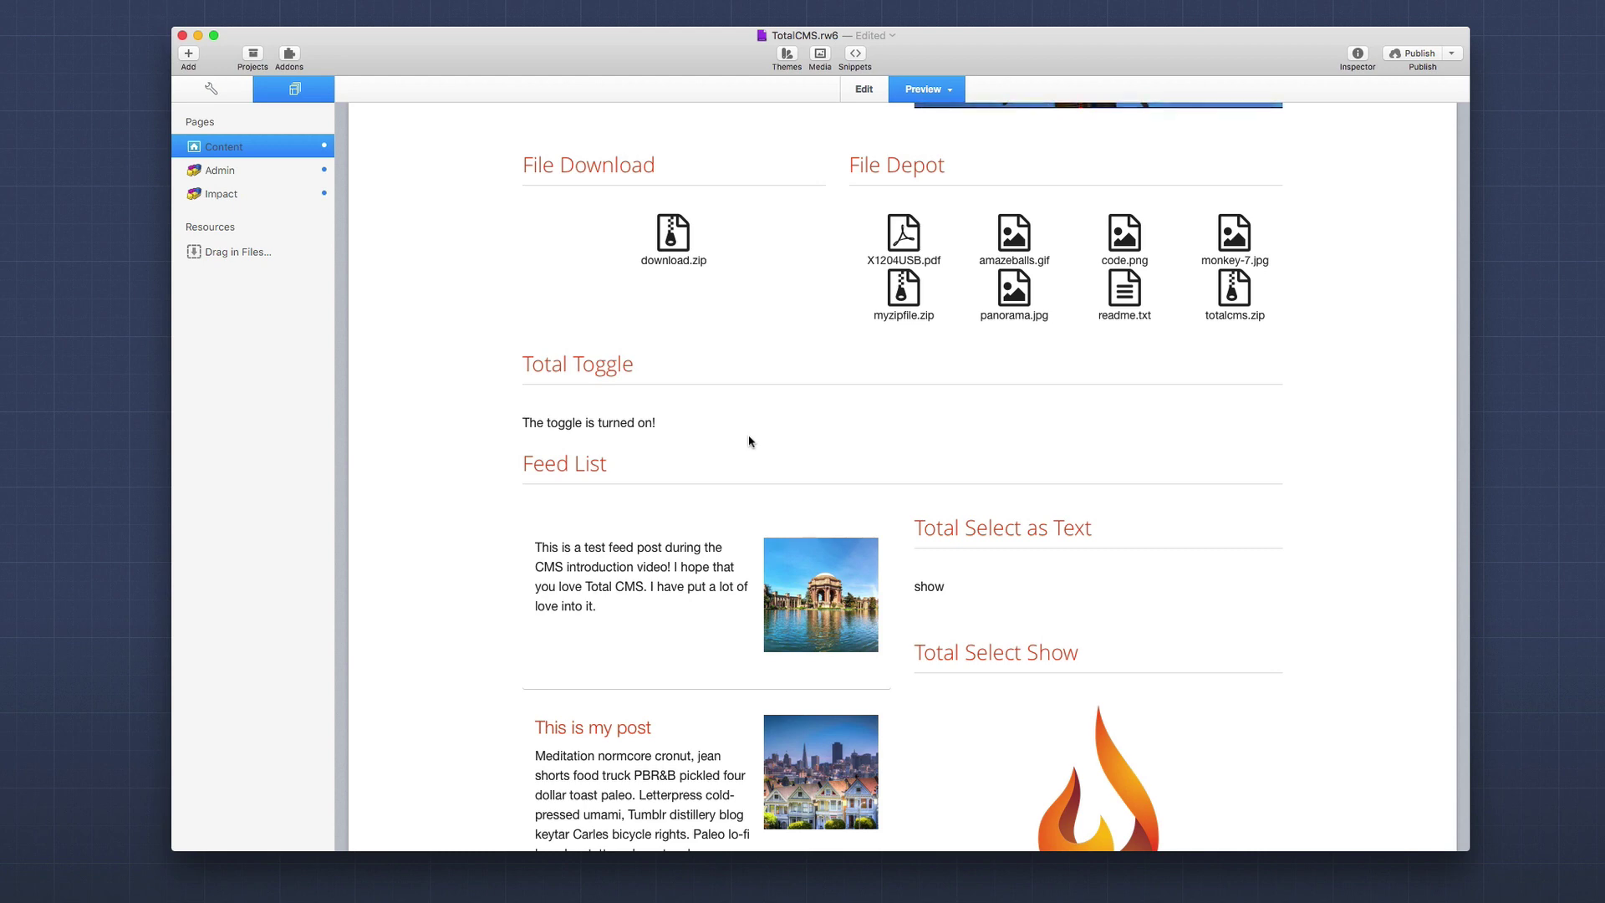
Scroll the preview down to the Feed List posts and the Total Select Show flame image
{"action": "scroll", "coordinate": [750, 441], "scroll_direction": "down", "scroll_amount": 5}
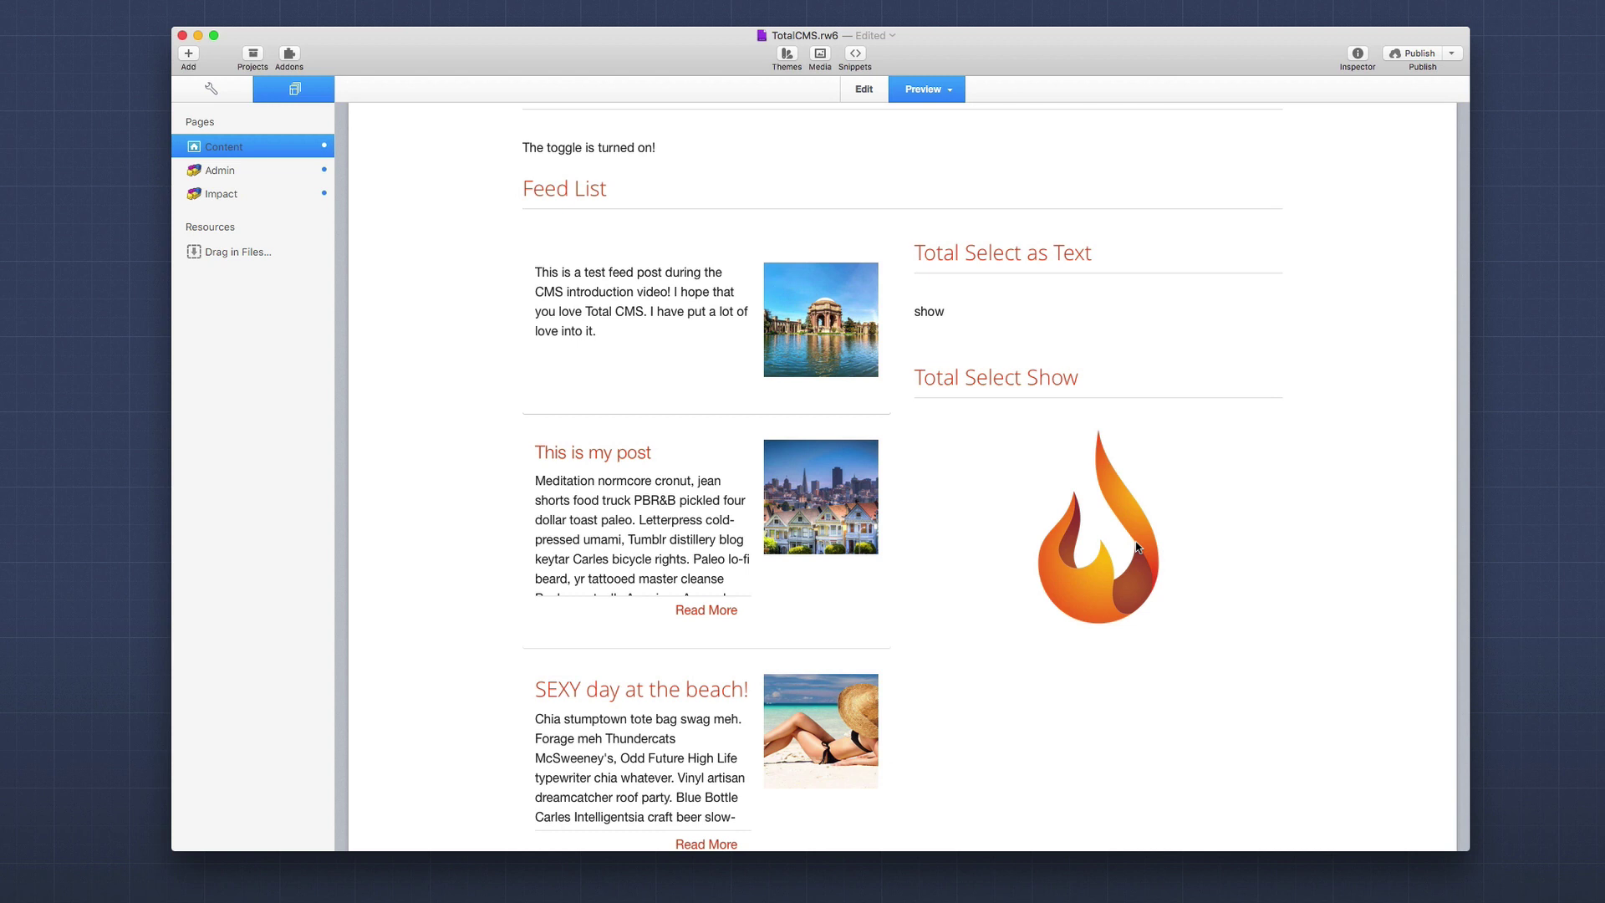
Return to edit mode and change the Select Show input comparison to Contains String
{"action": "key", "text": "super+r"}
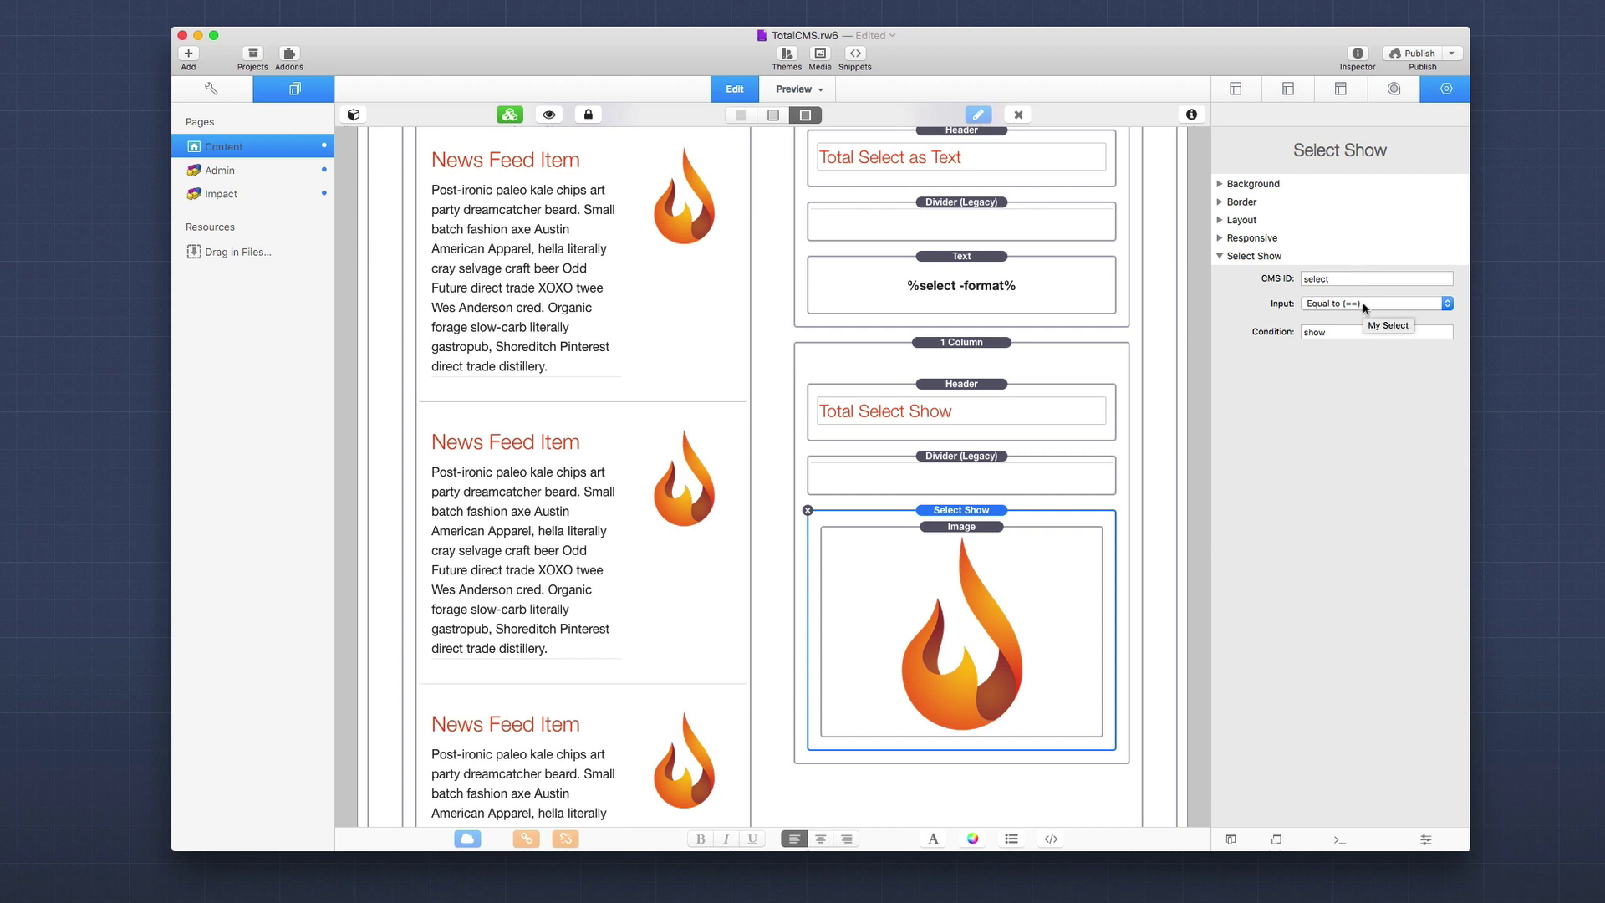
{"action": "left_click", "coordinate": [1371, 308]}
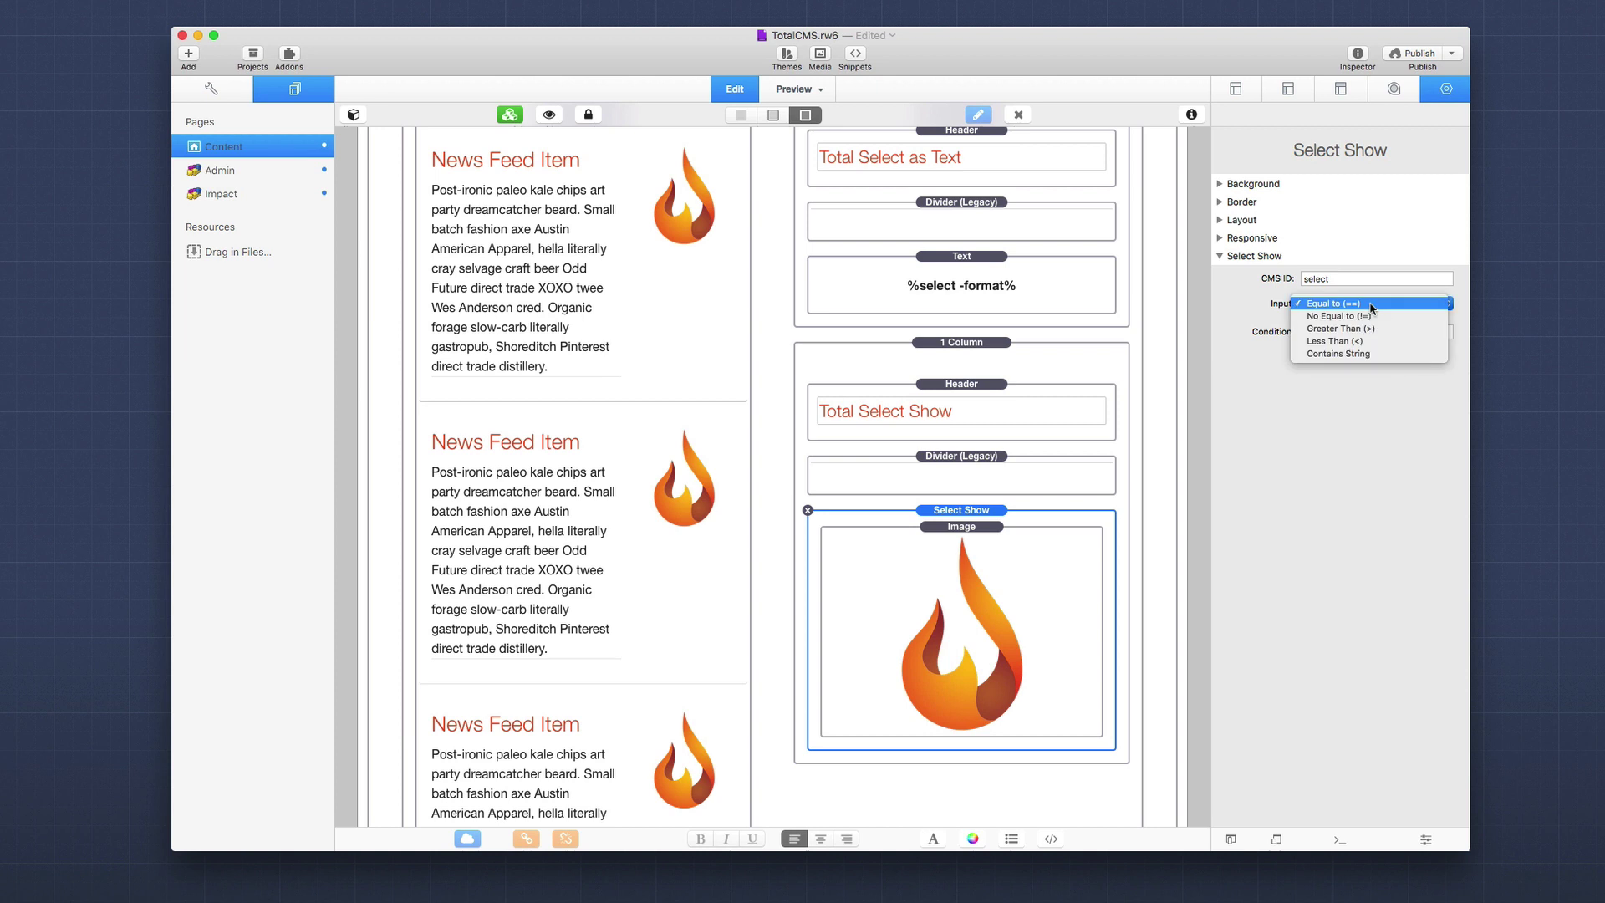
{"action": "left_click", "coordinate": [1367, 306]}
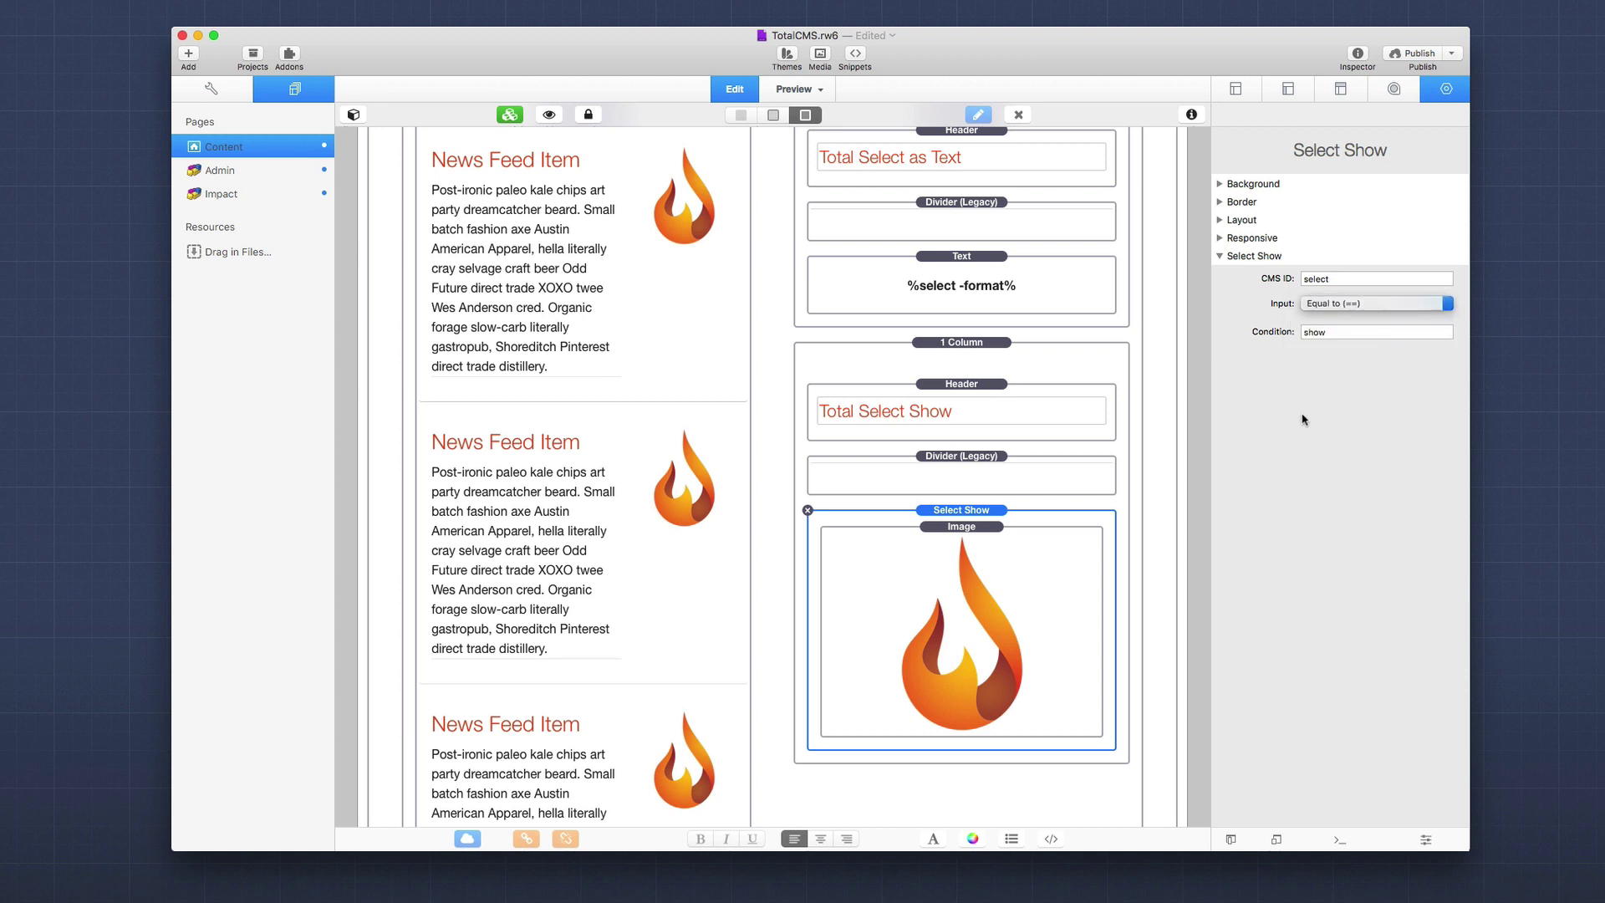
{"action": "left_click", "coordinate": [1355, 307]}
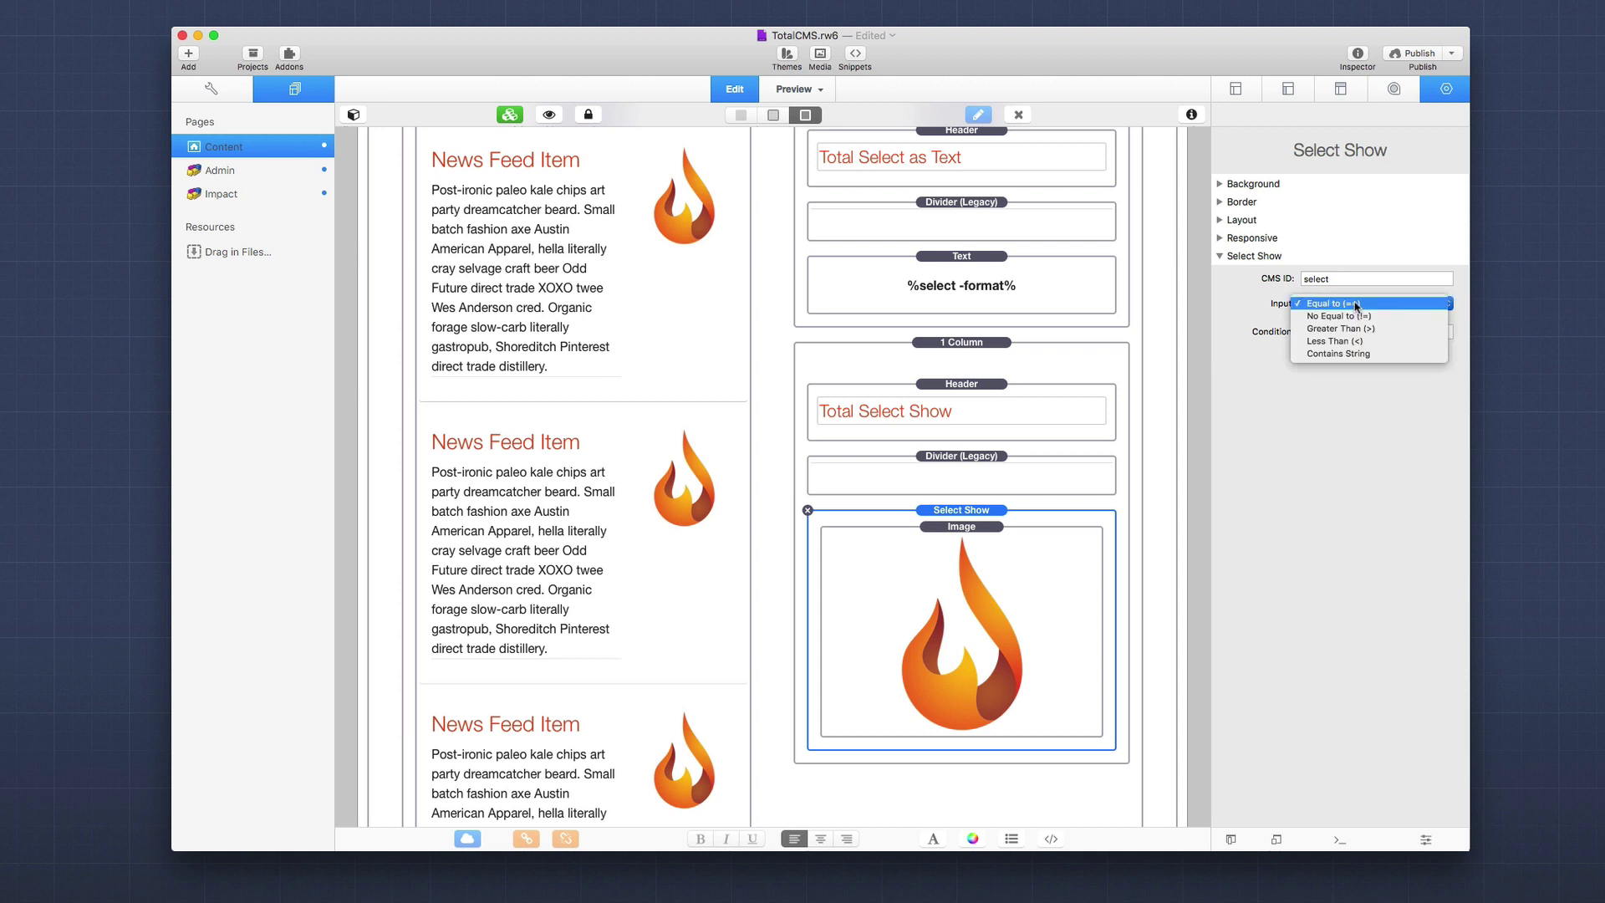
{"action": "left_click", "coordinate": [1375, 354]}
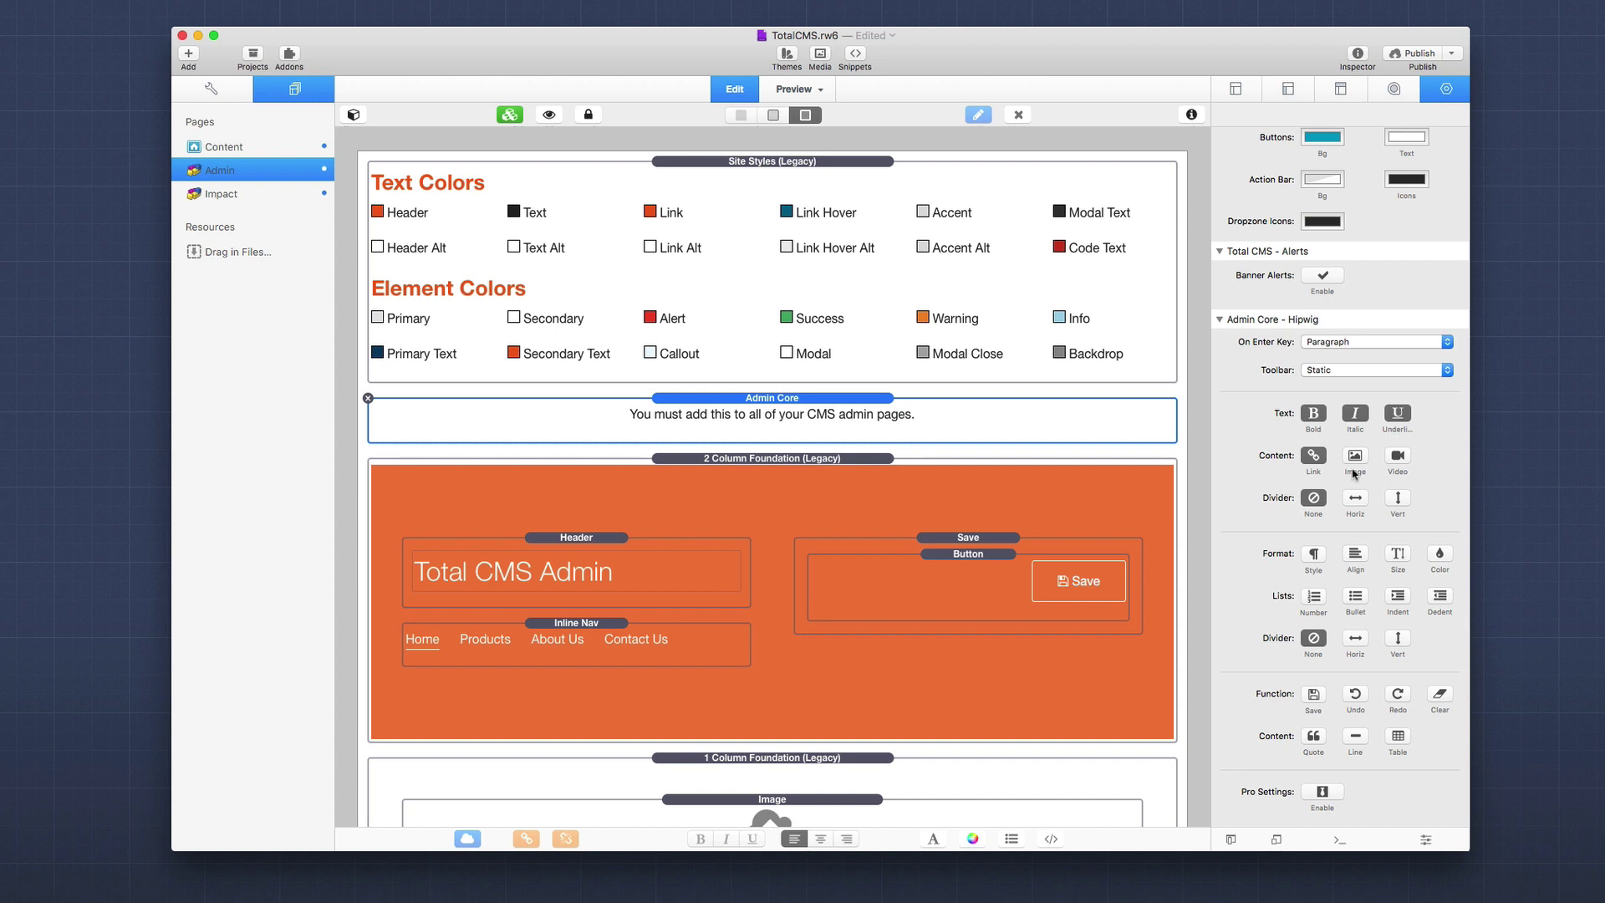
Leave the Admin Core Hipwig toolbar mode on Static
{"action": "left_click", "coordinate": [1351, 373]}
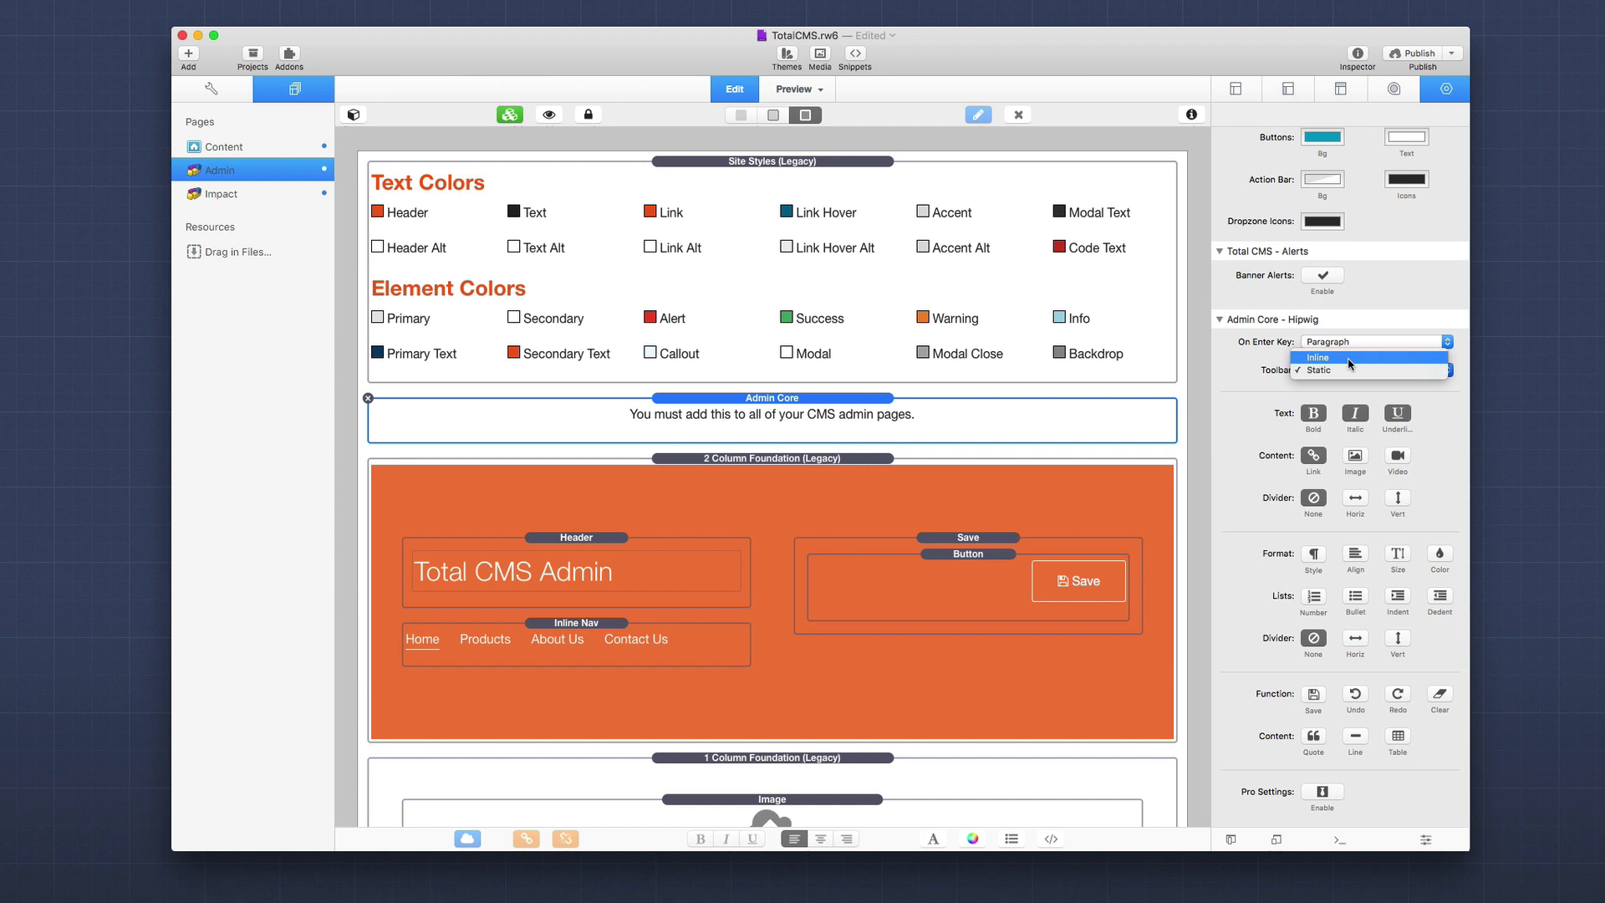
{"action": "left_click", "coordinate": [1348, 370]}
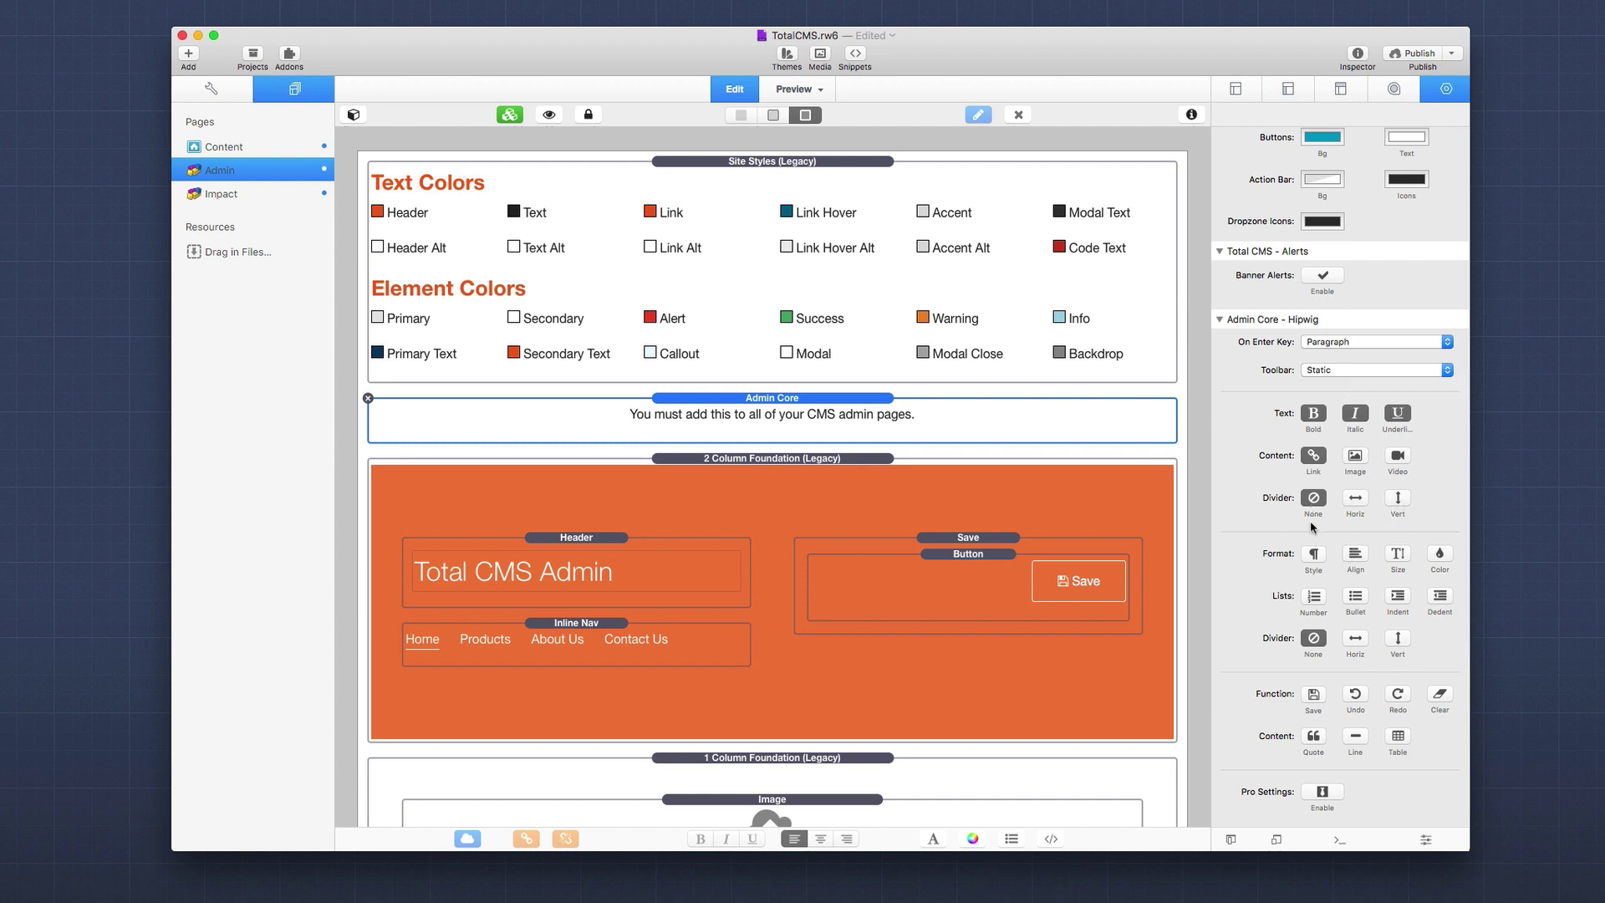
Enable the text editor's Pro Settings and start editing its Format Menu entries
{"action": "left_click", "coordinate": [1334, 800]}
{"action": "scroll", "coordinate": [1345, 710], "scroll_direction": "down", "scroll_amount": 5}
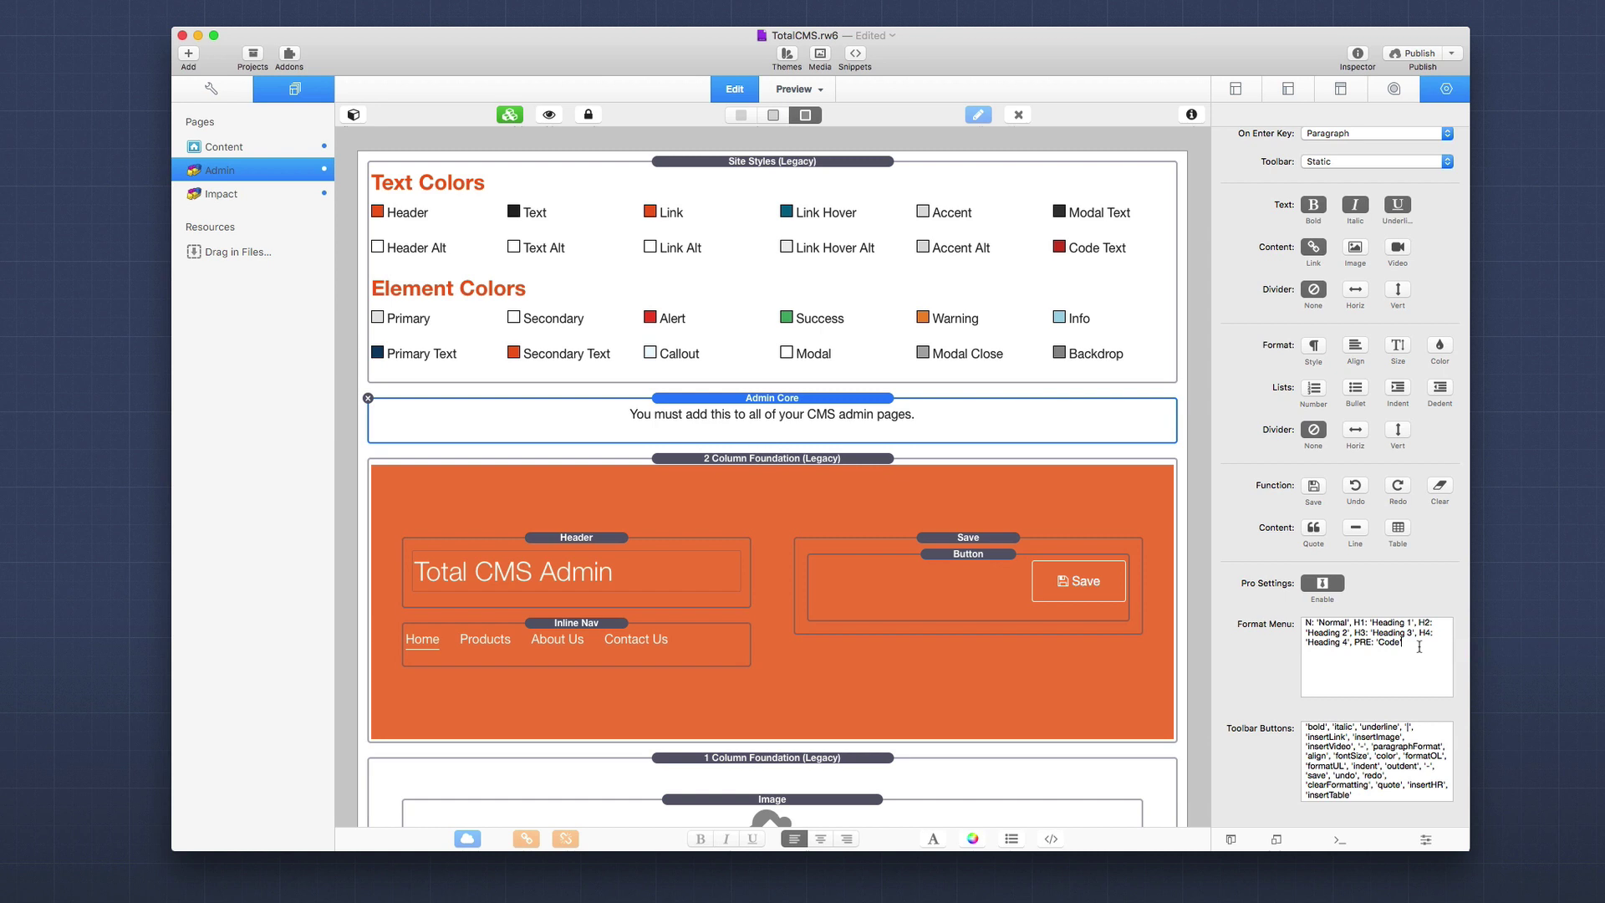
{"action": "left_click", "coordinate": [1418, 649]}
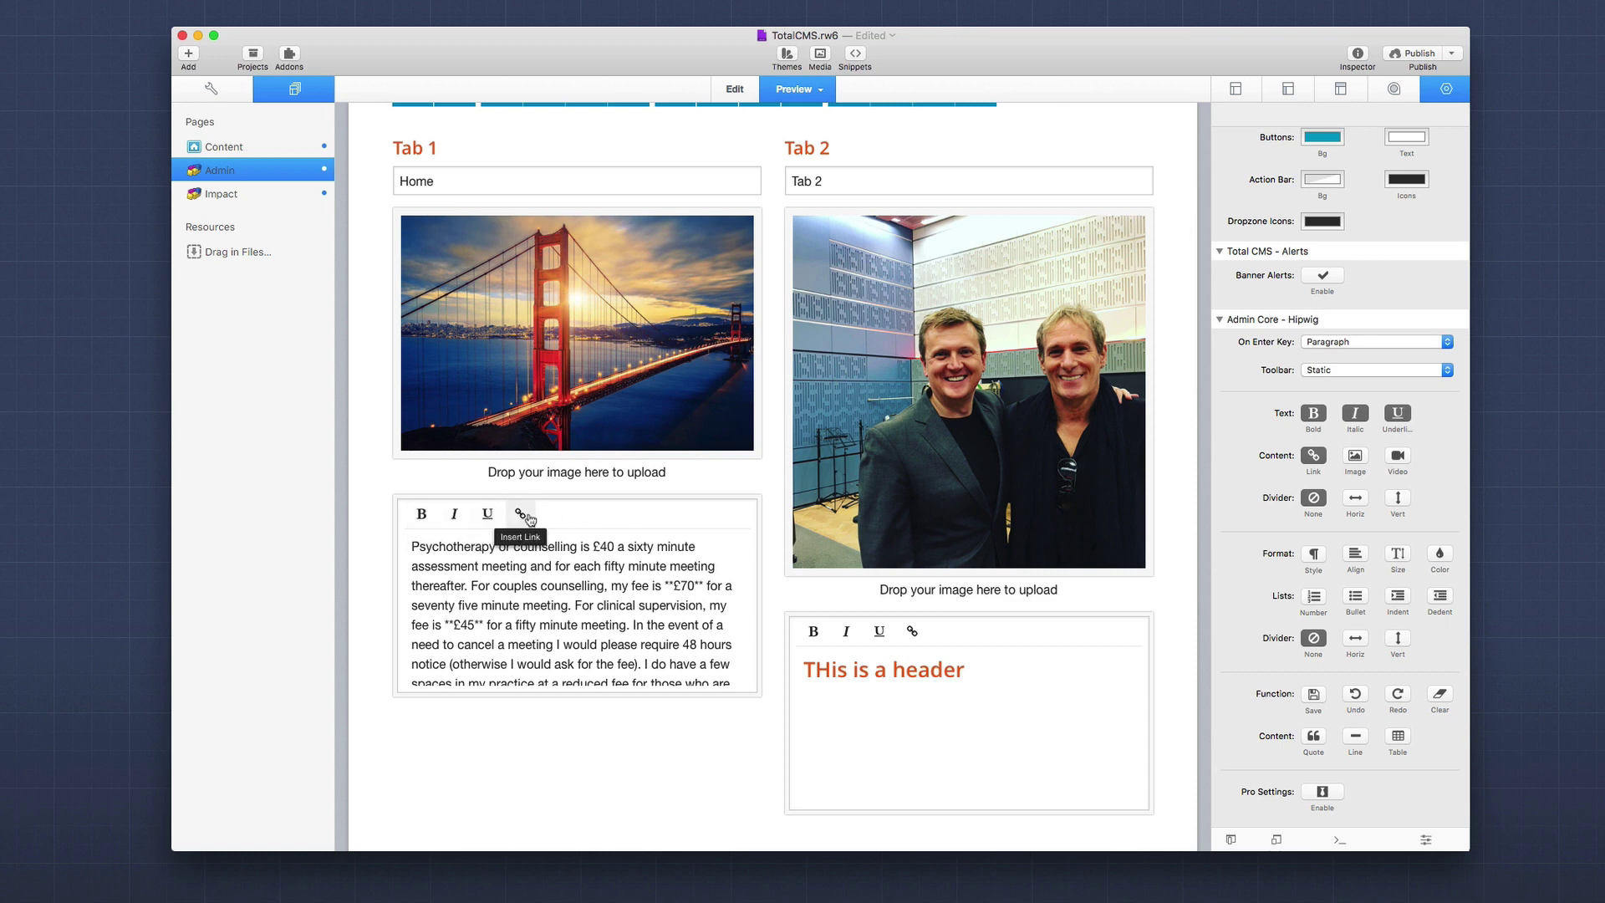
{"action": "scroll", "coordinate": [606, 576], "scroll_direction": "down", "scroll_amount": 1}
{"action": "scroll", "coordinate": [606, 577], "scroll_direction": "down", "scroll_amount": 6}
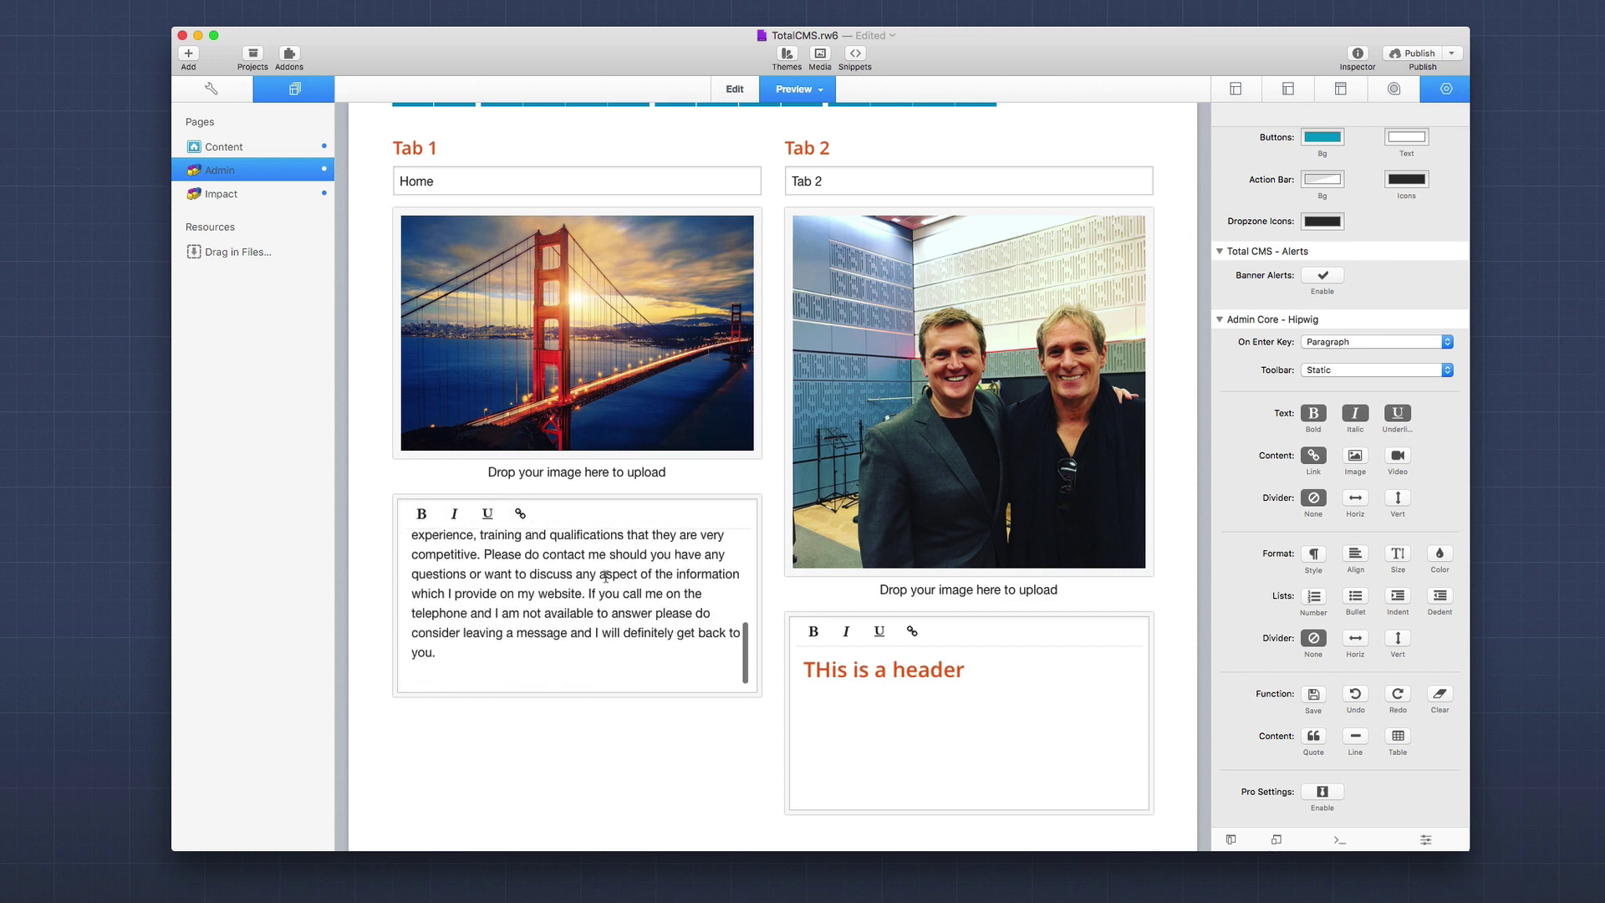
{"action": "scroll", "coordinate": [606, 577], "scroll_direction": "up", "scroll_amount": 6}
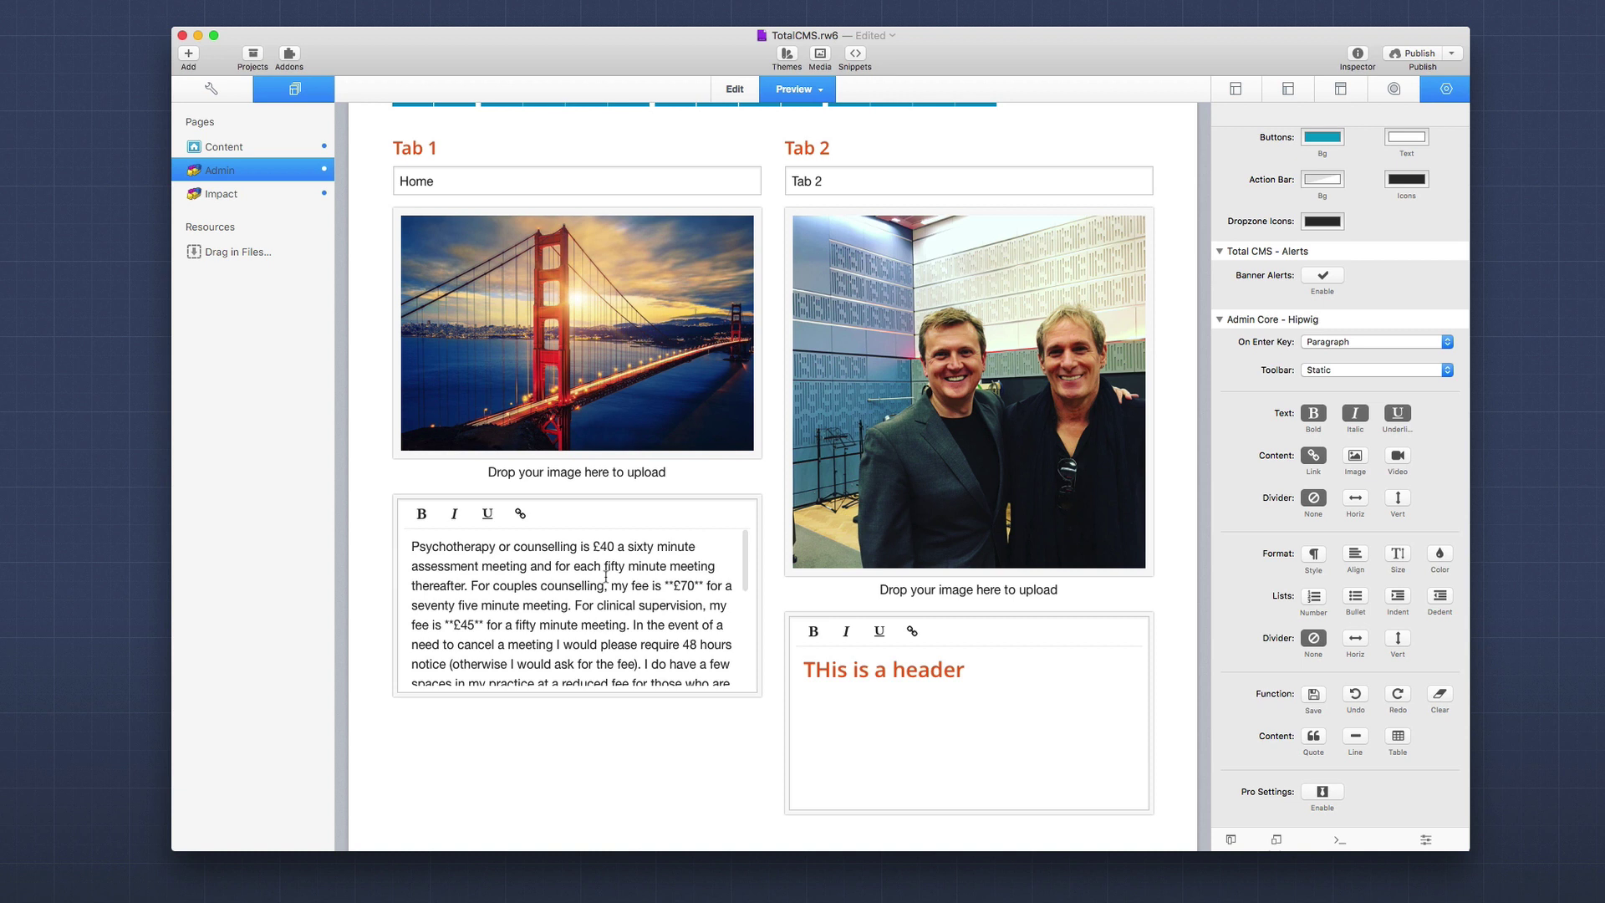